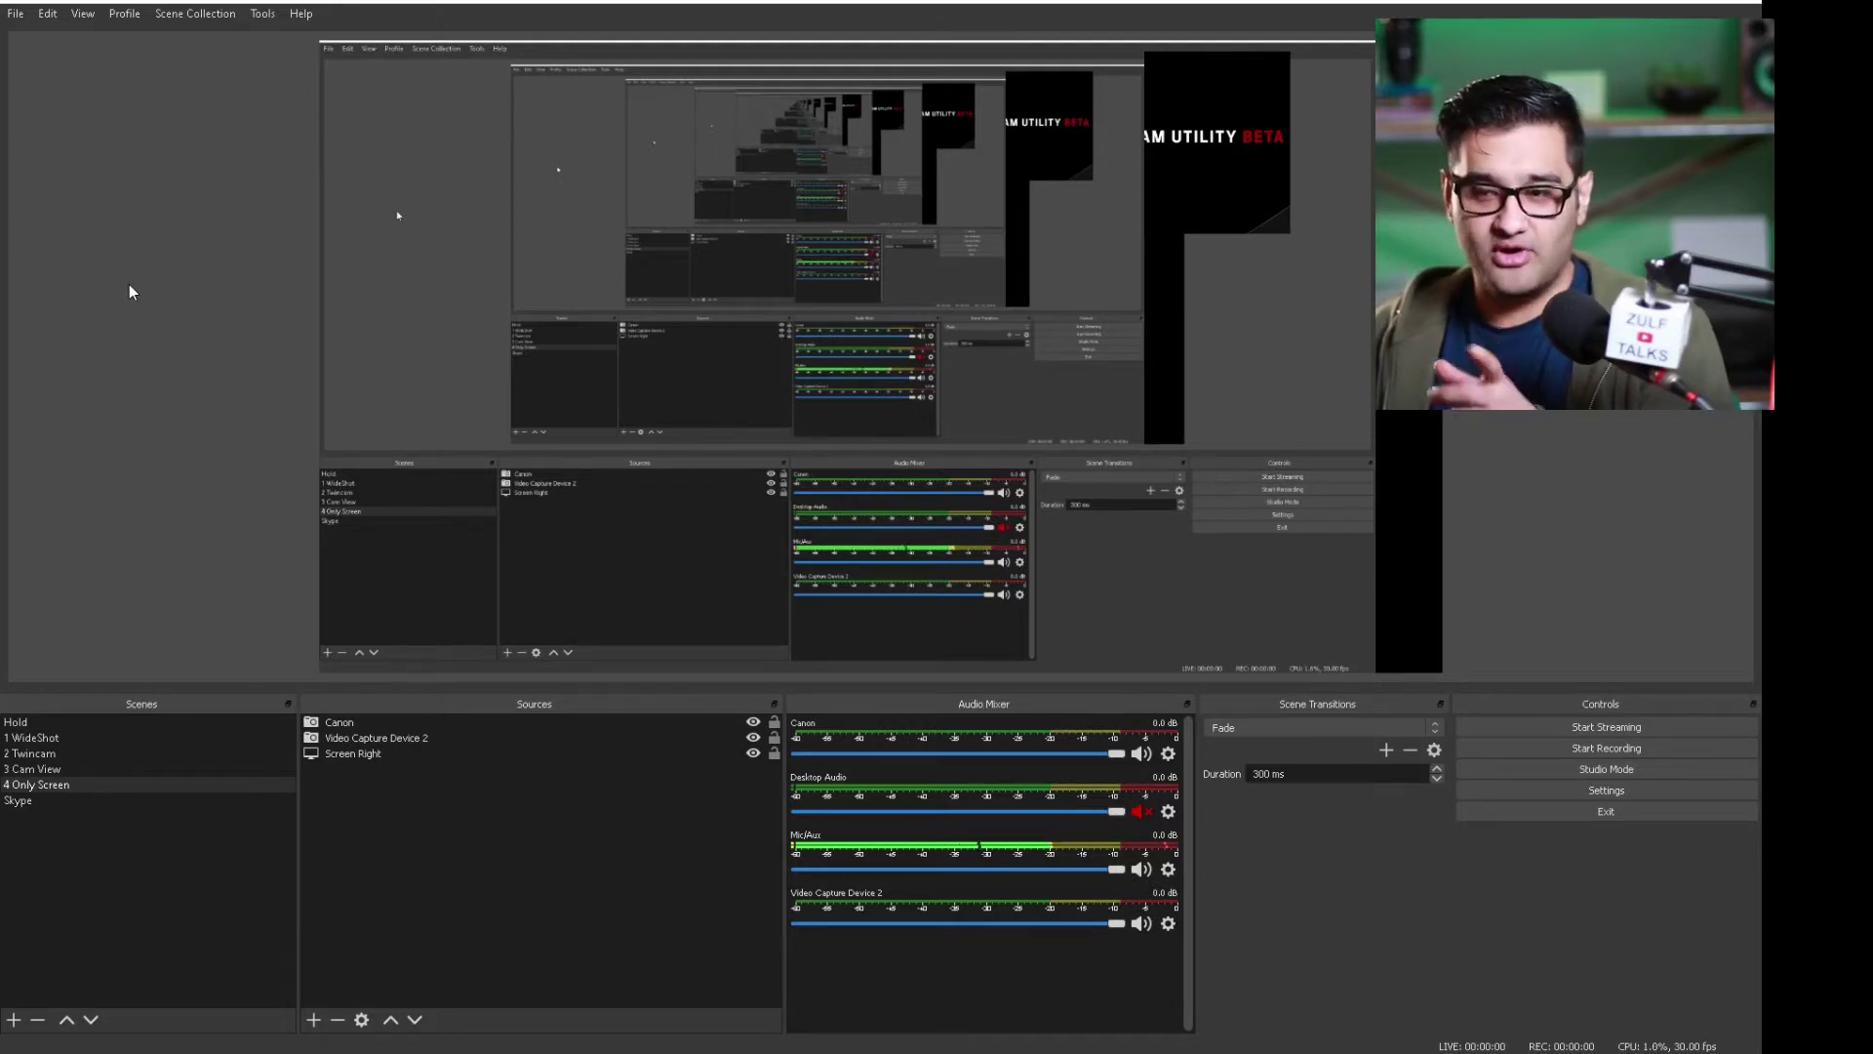
# - Open the settings and look through the General, Stream, Output, Audio and Video categories, ending on the streaming service settings
pyautogui.click(16, 20)
pyautogui.click(43, 86)
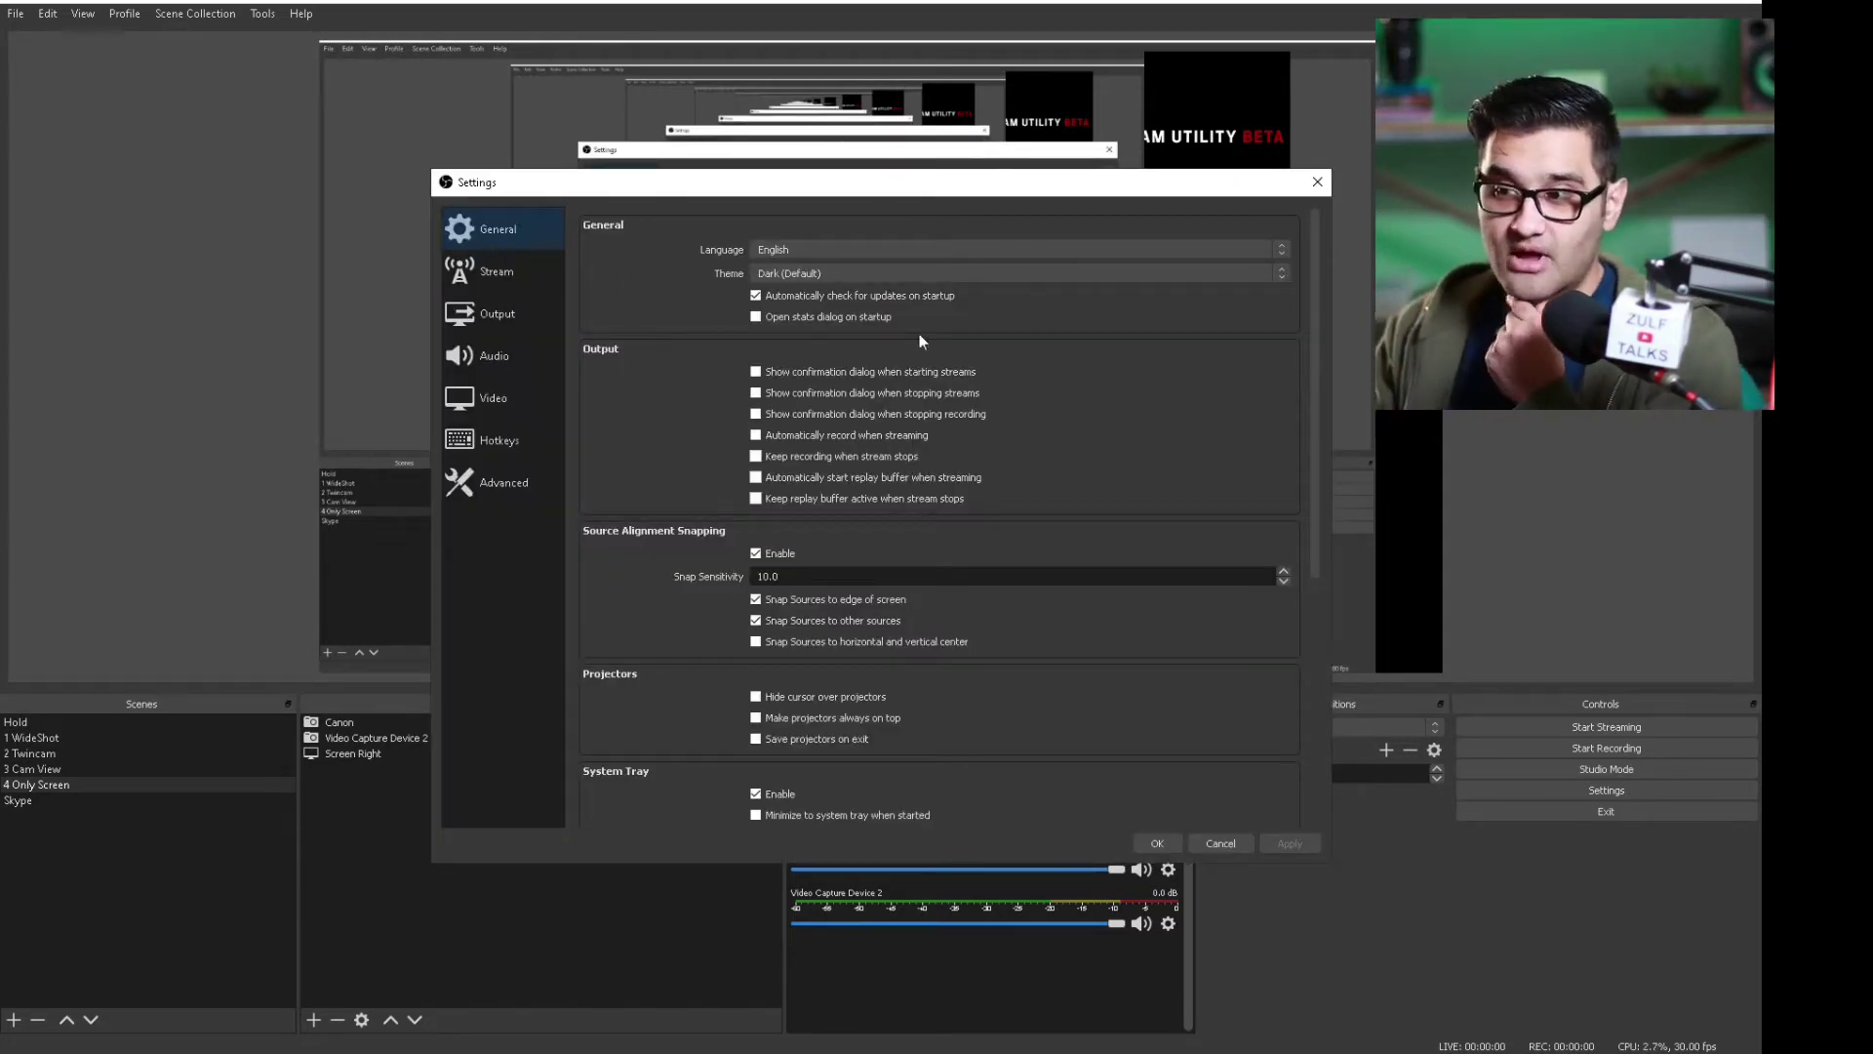
pyautogui.click(503, 269)
pyautogui.click(523, 312)
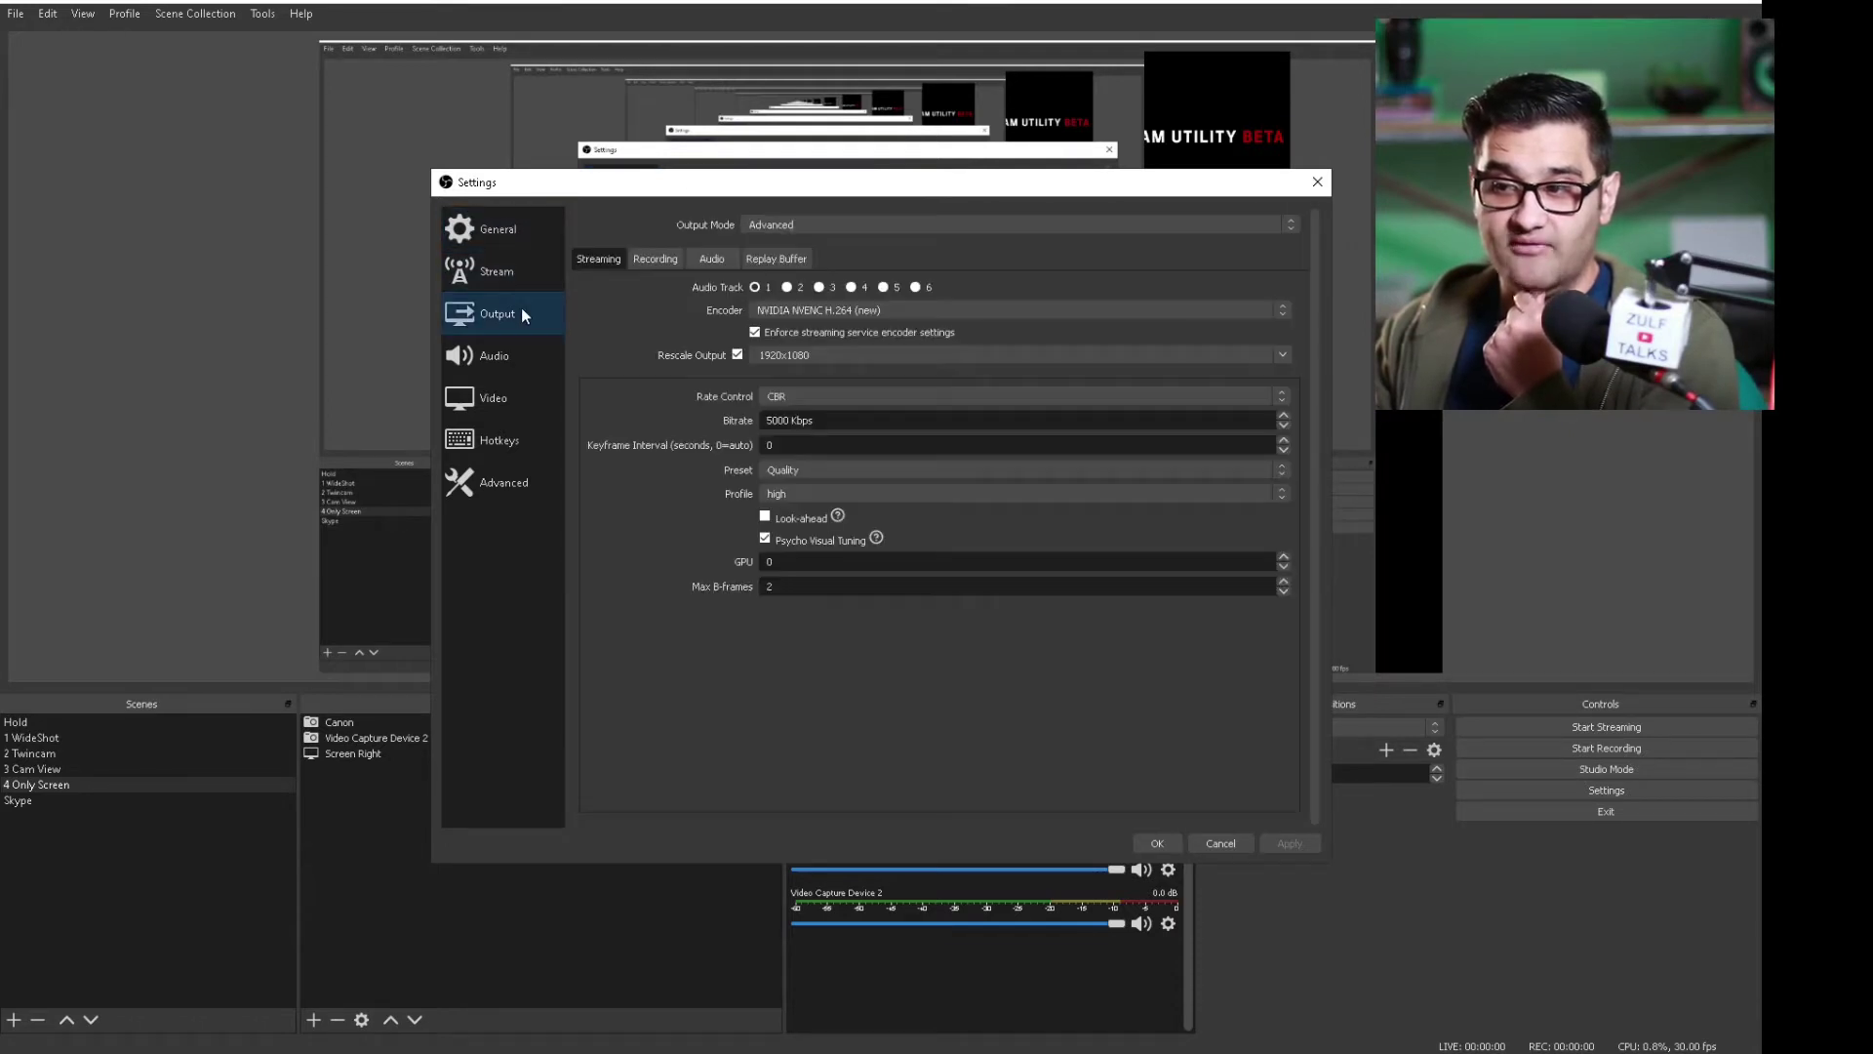
pyautogui.click(505, 358)
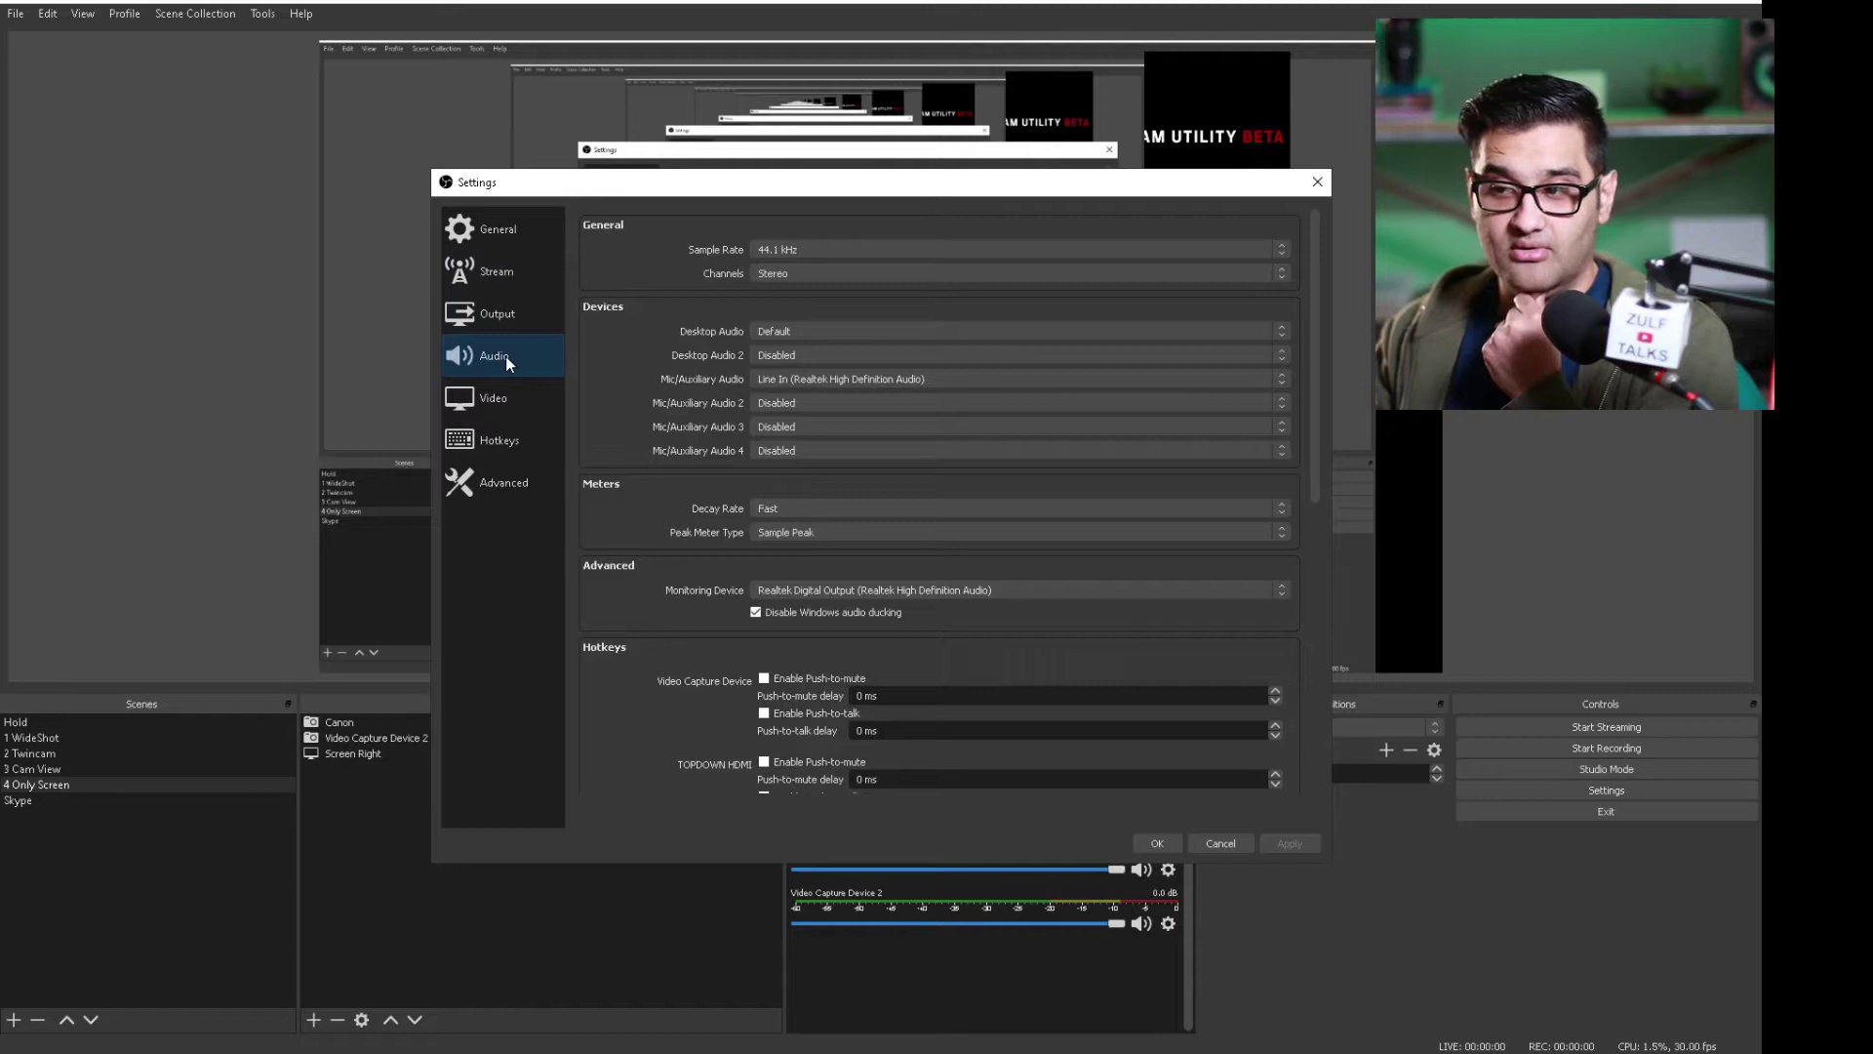
pyautogui.click(499, 396)
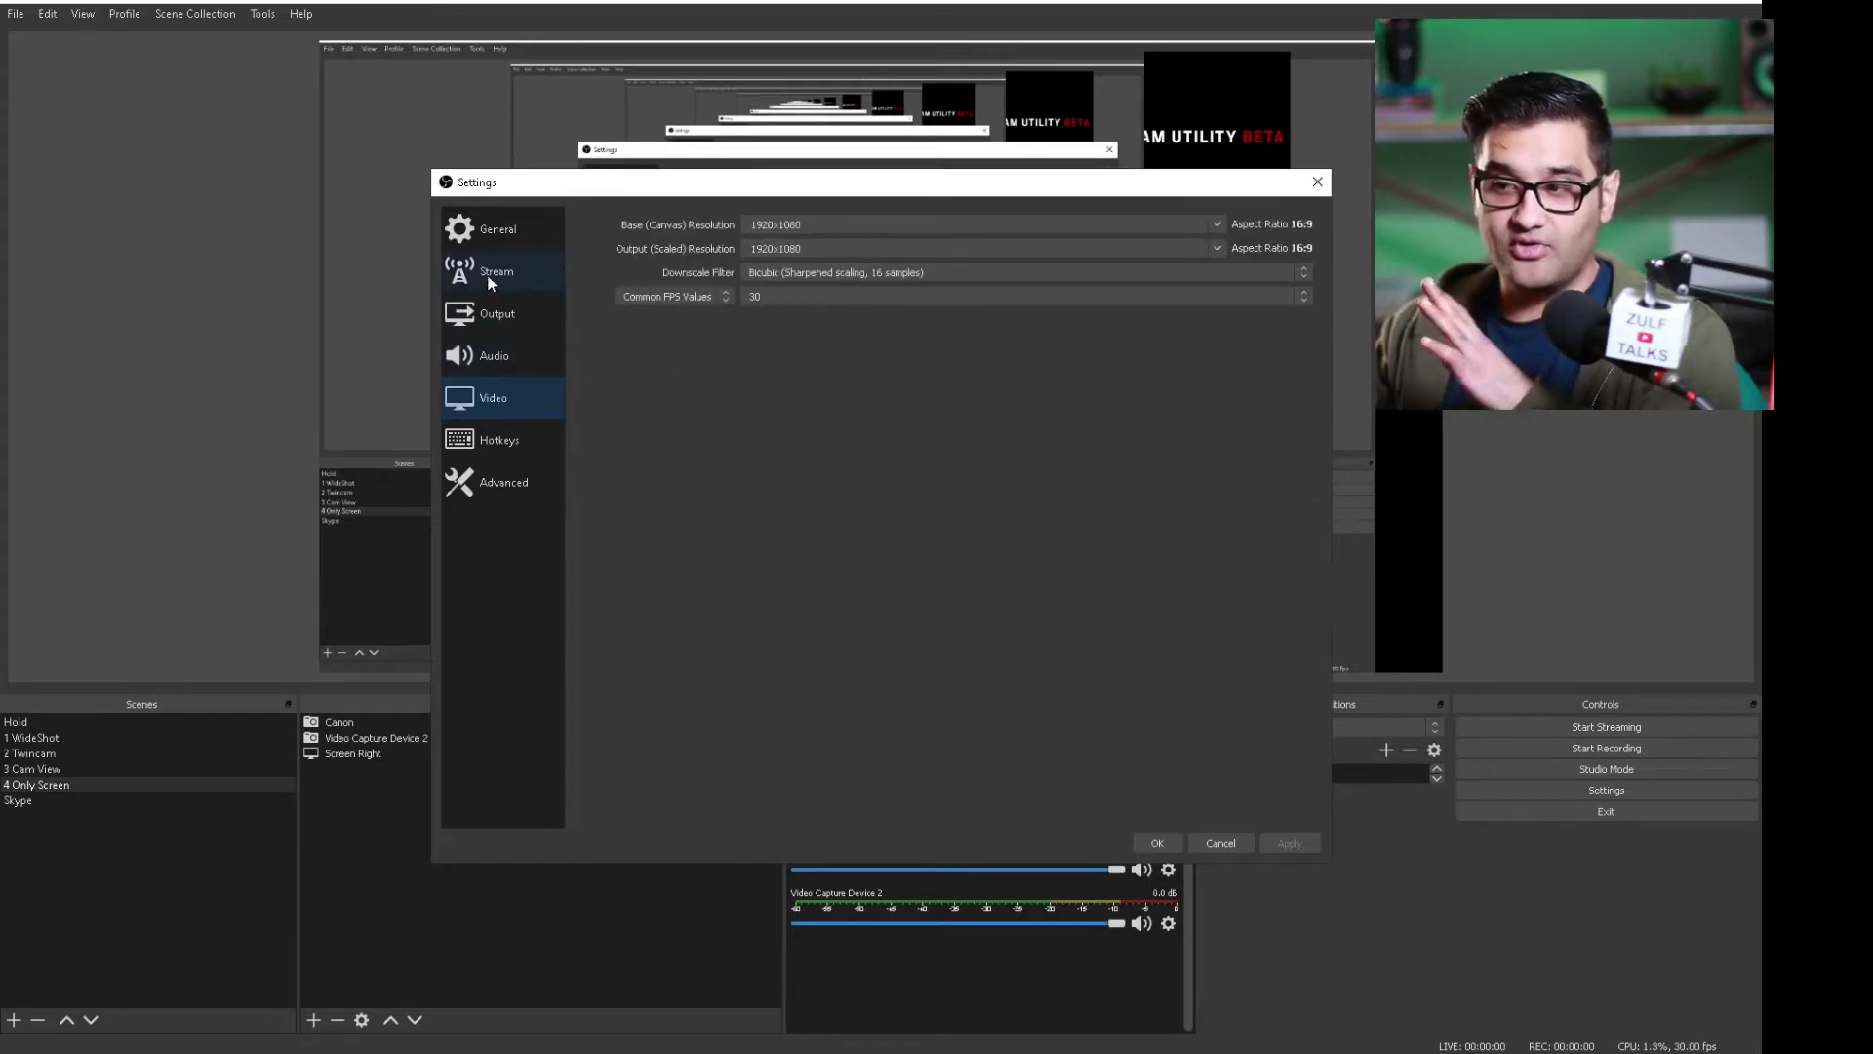
pyautogui.click(482, 227)
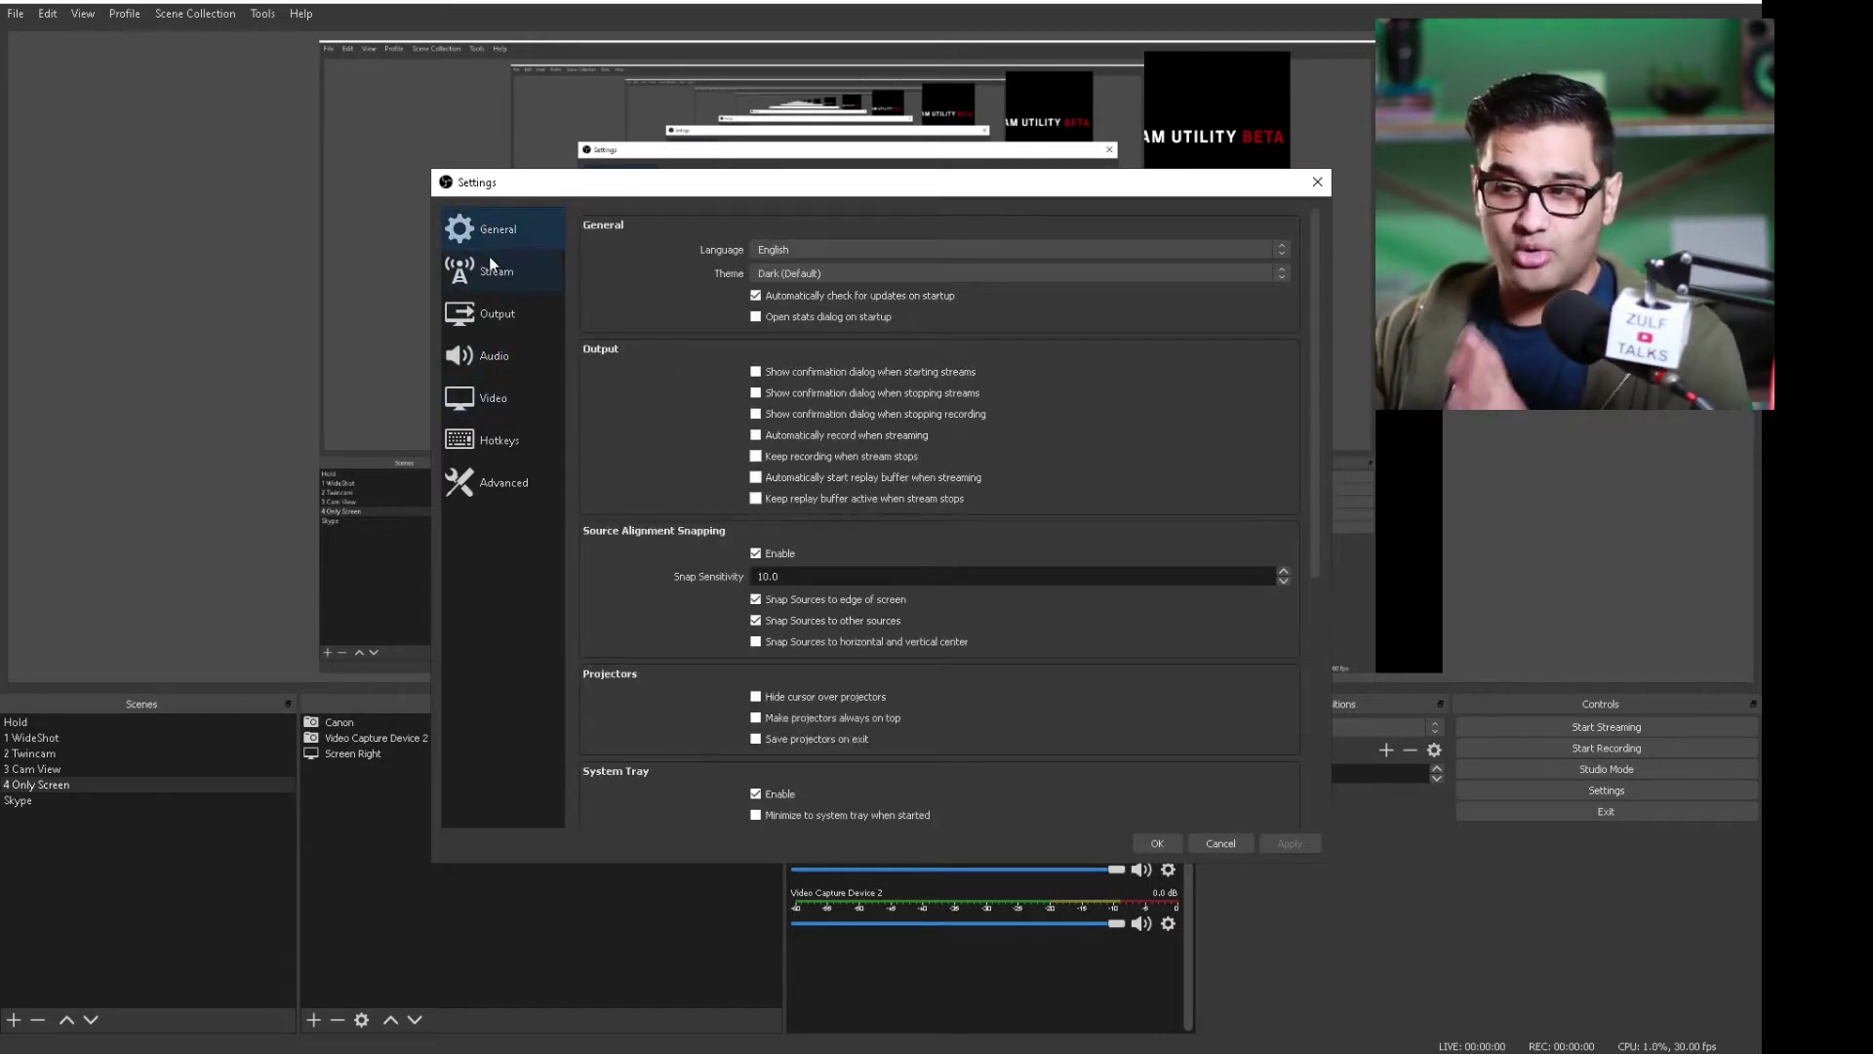
pyautogui.scroll(-5, 909, 505)
pyautogui.scroll(-1, 909, 503)
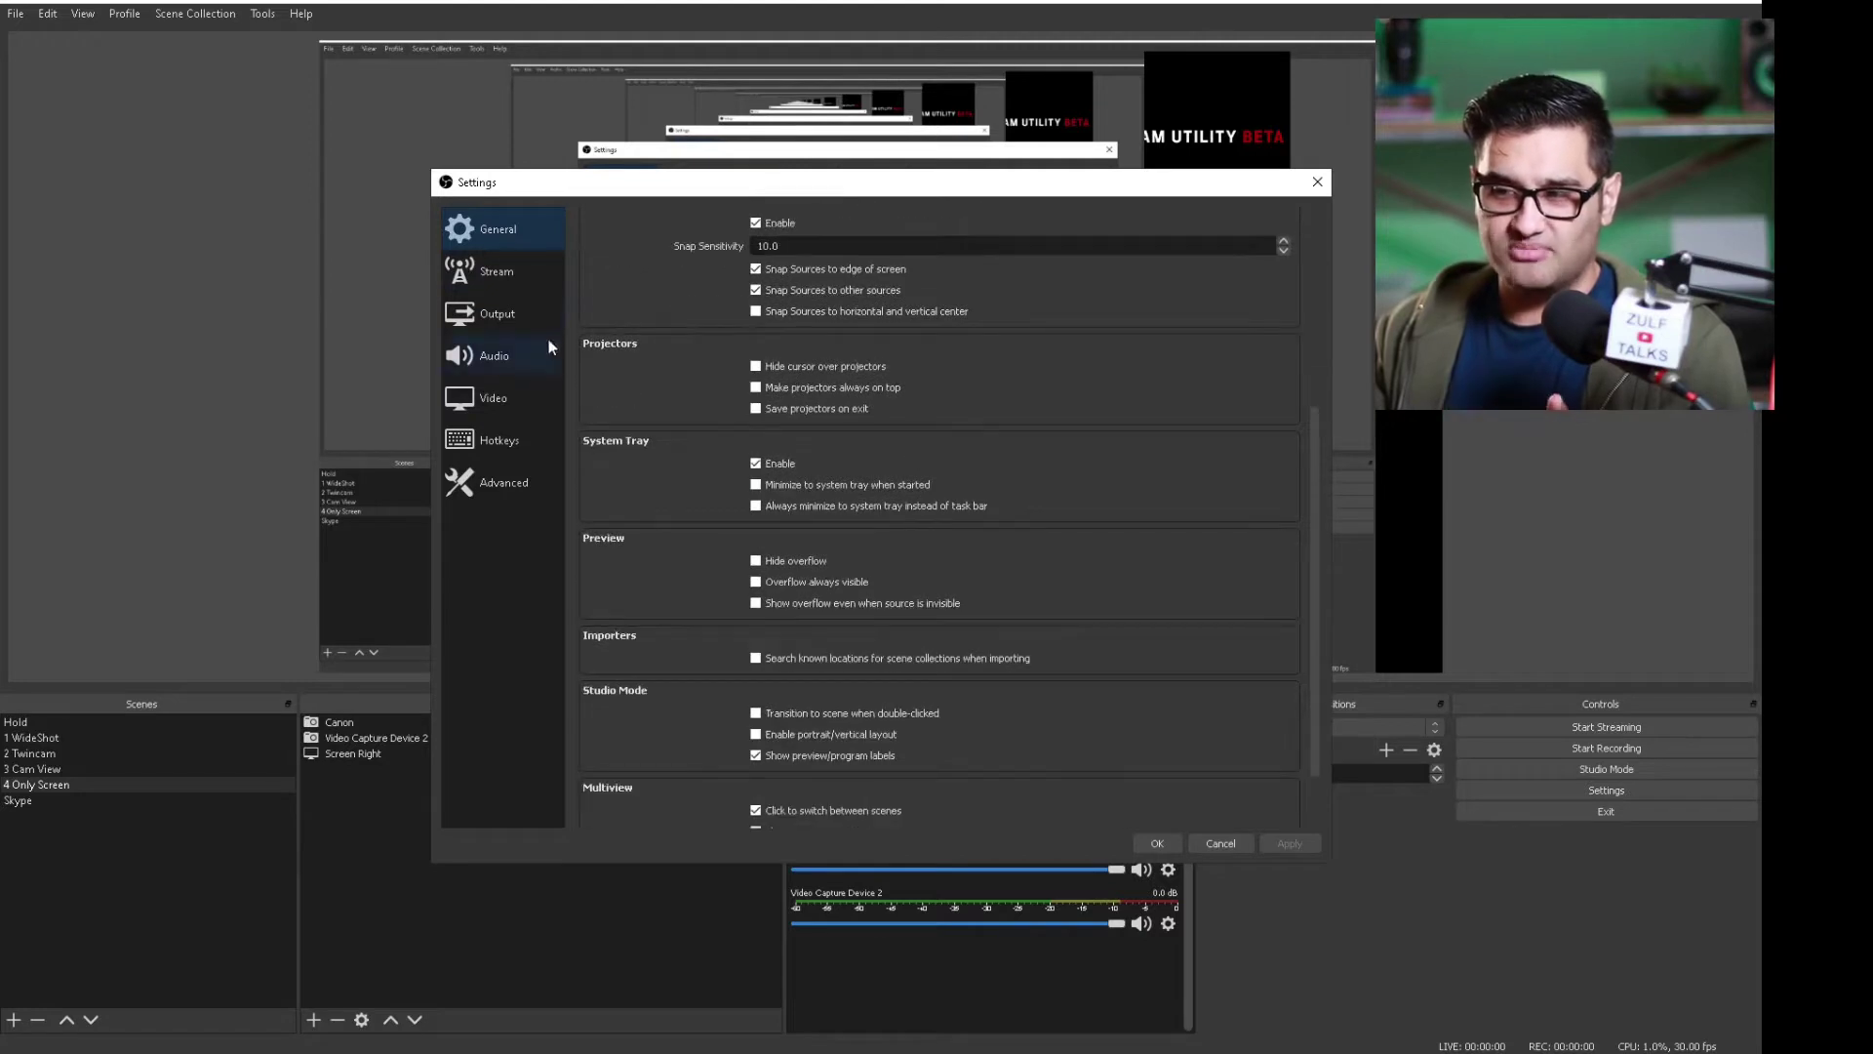
pyautogui.click(506, 277)
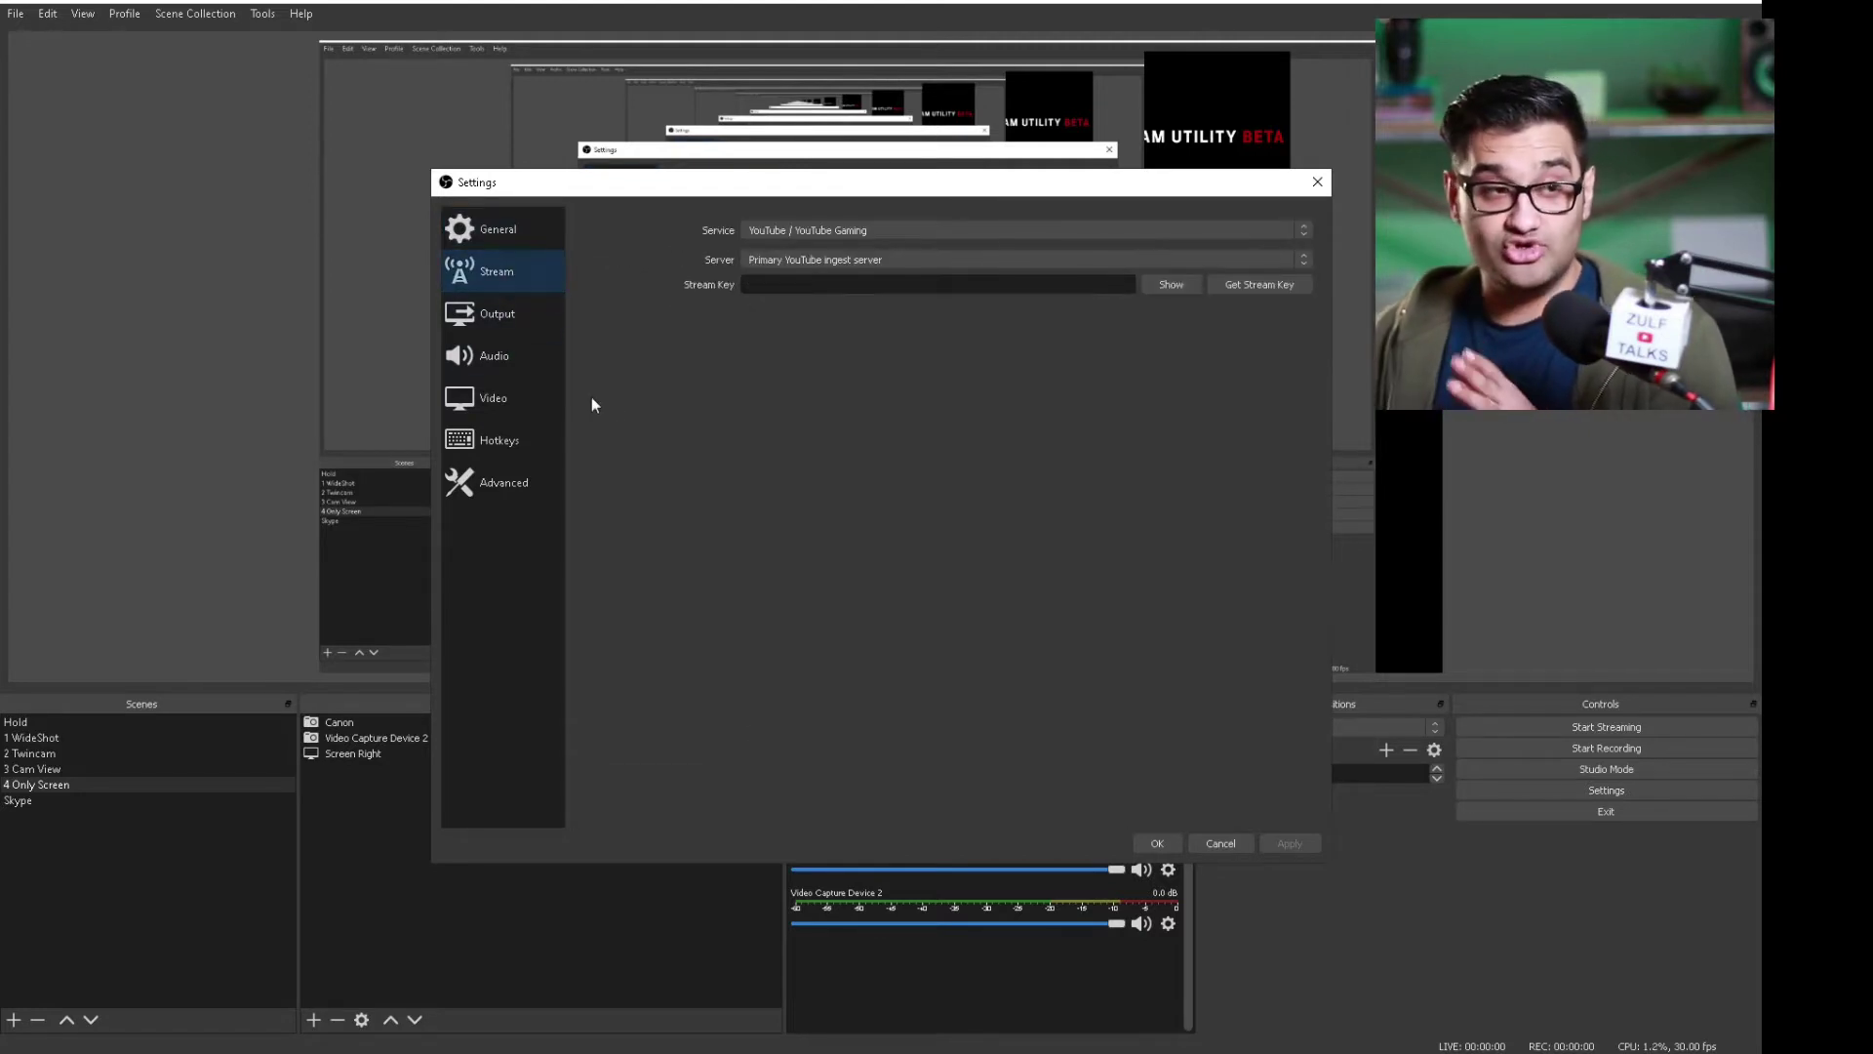
pyautogui.moveTo(1054, 185); pyautogui.dragTo(972, 172)
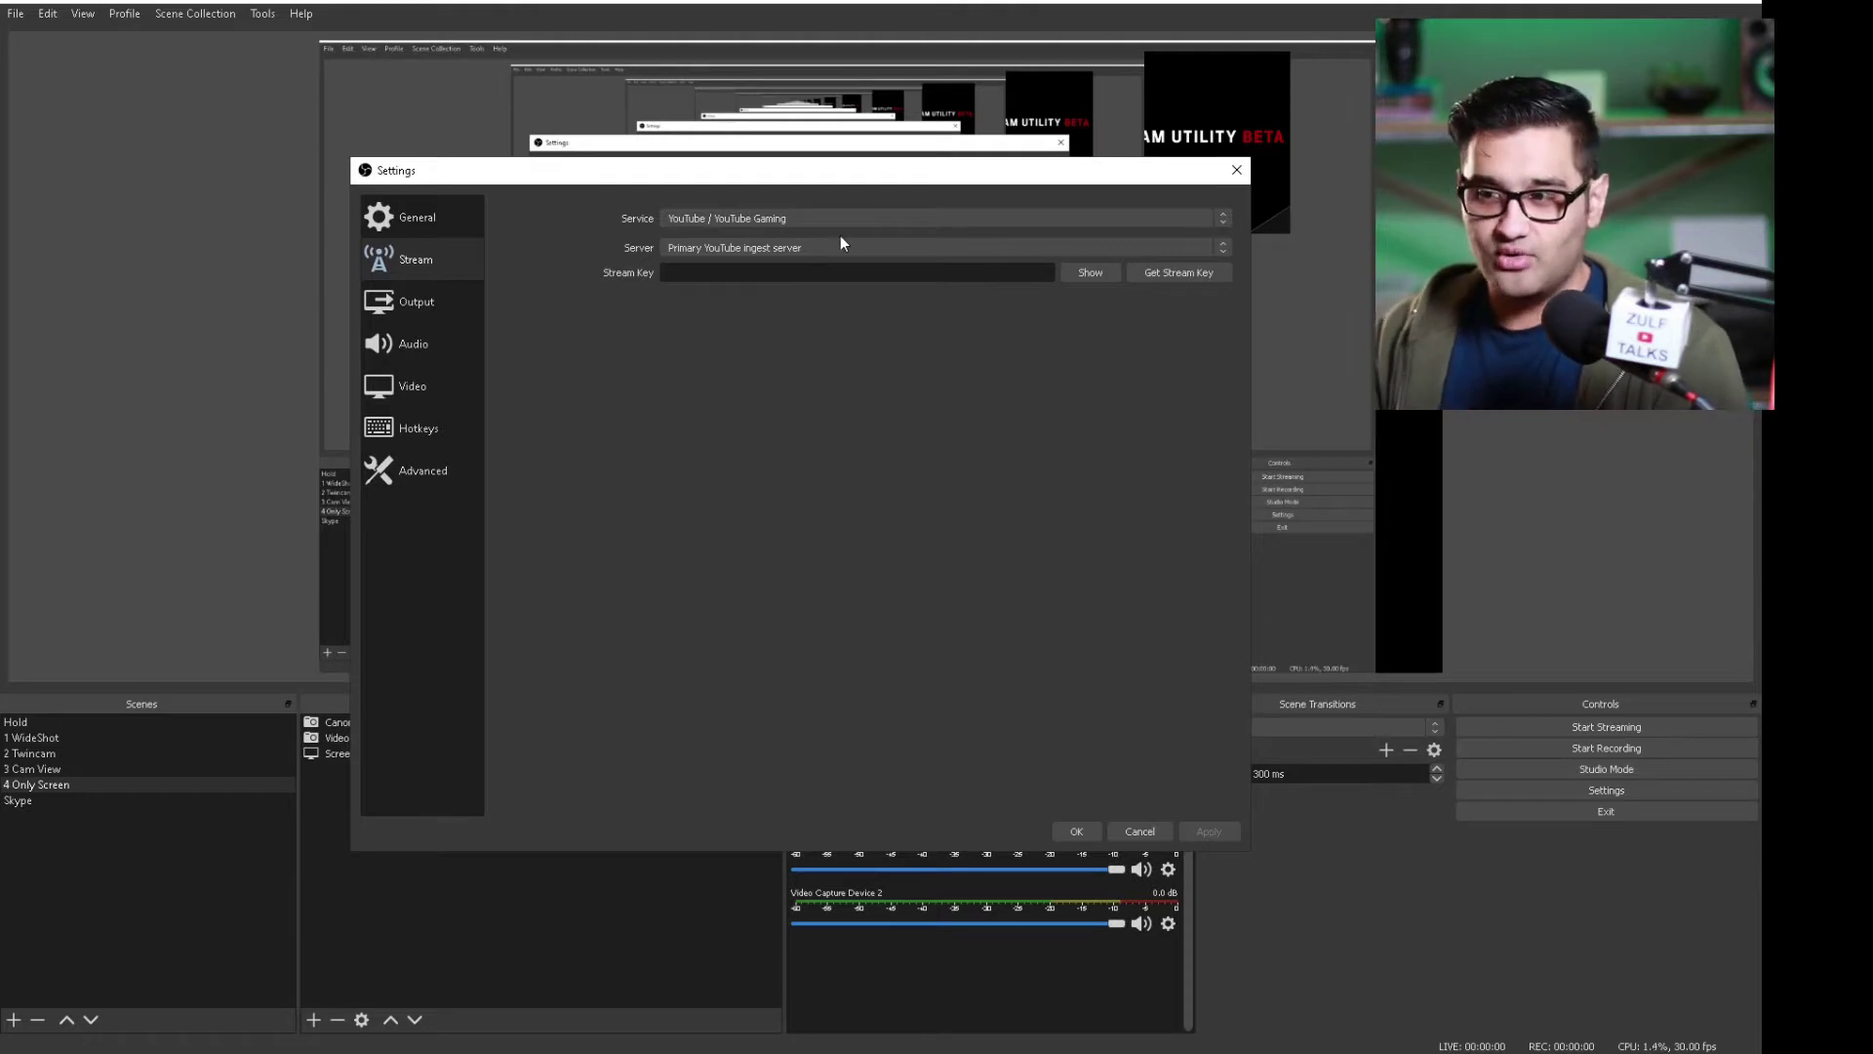
# - View the Simple output mode in the output settings, then return the output mode to Advanced
pyautogui.click(426, 299)
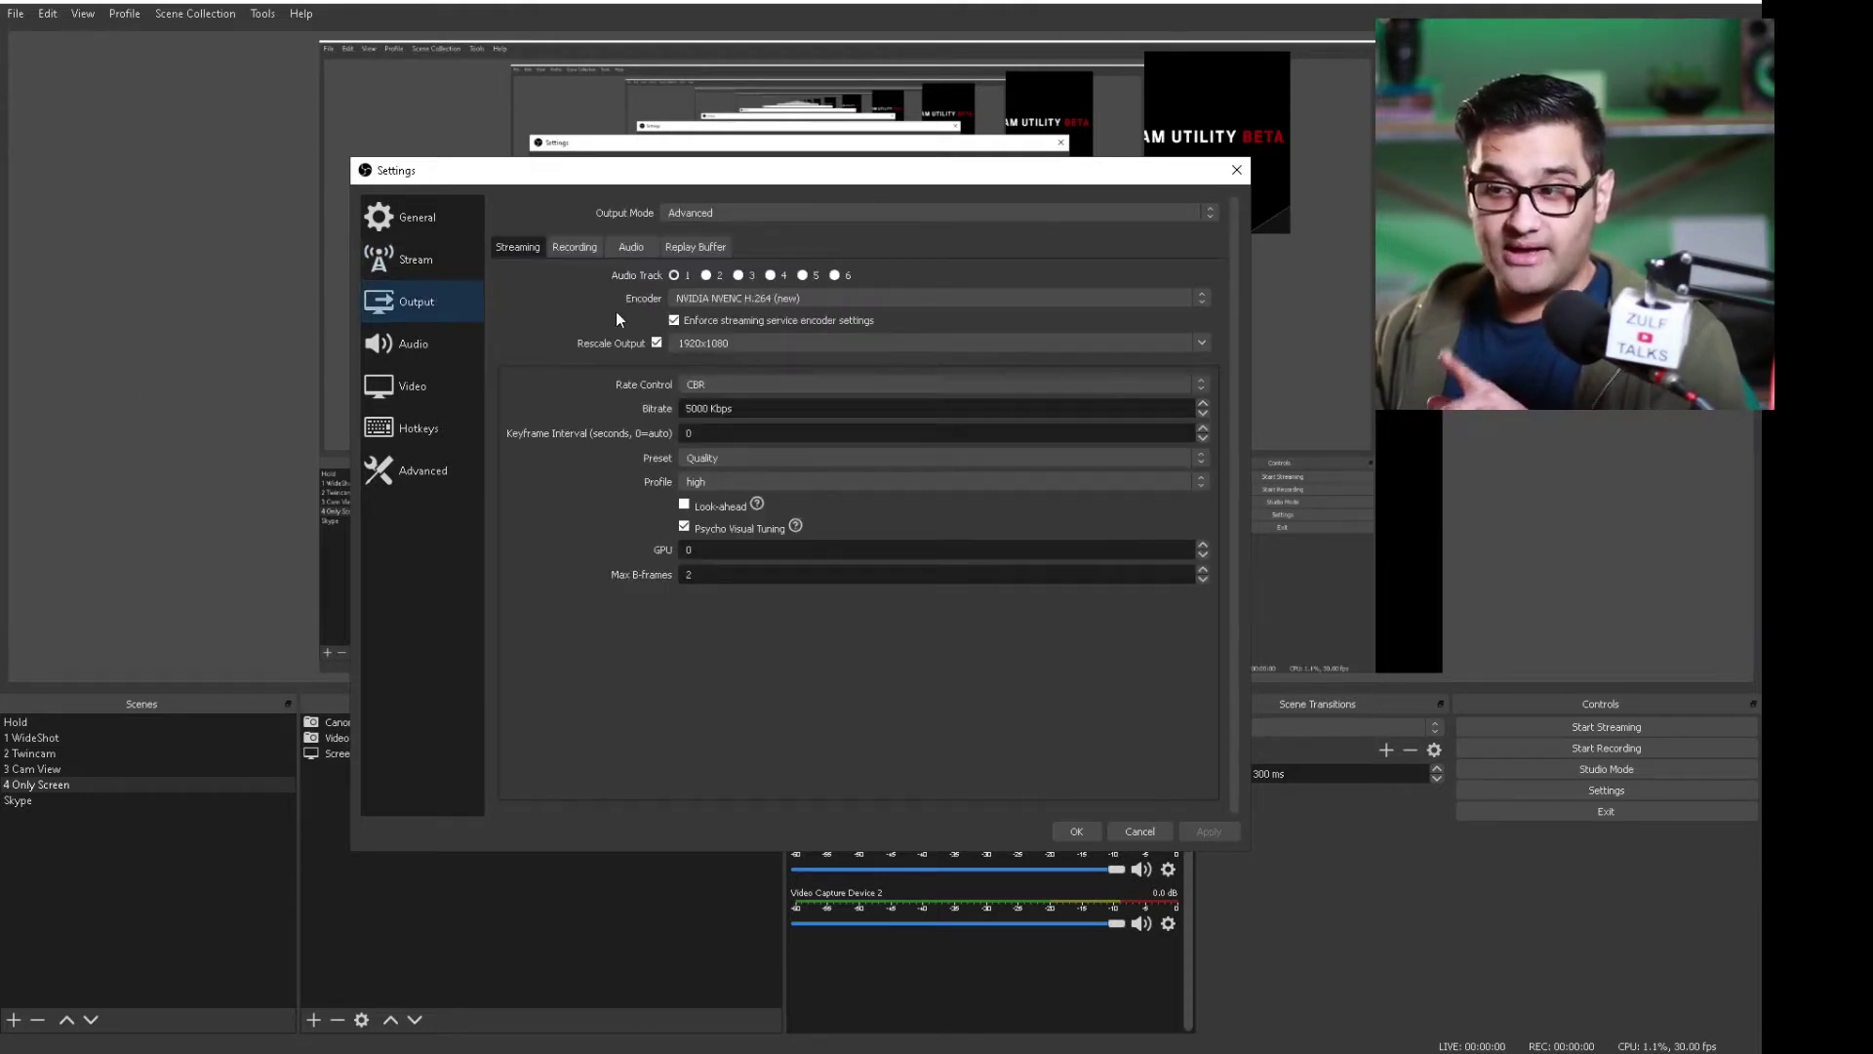
pyautogui.click(722, 209)
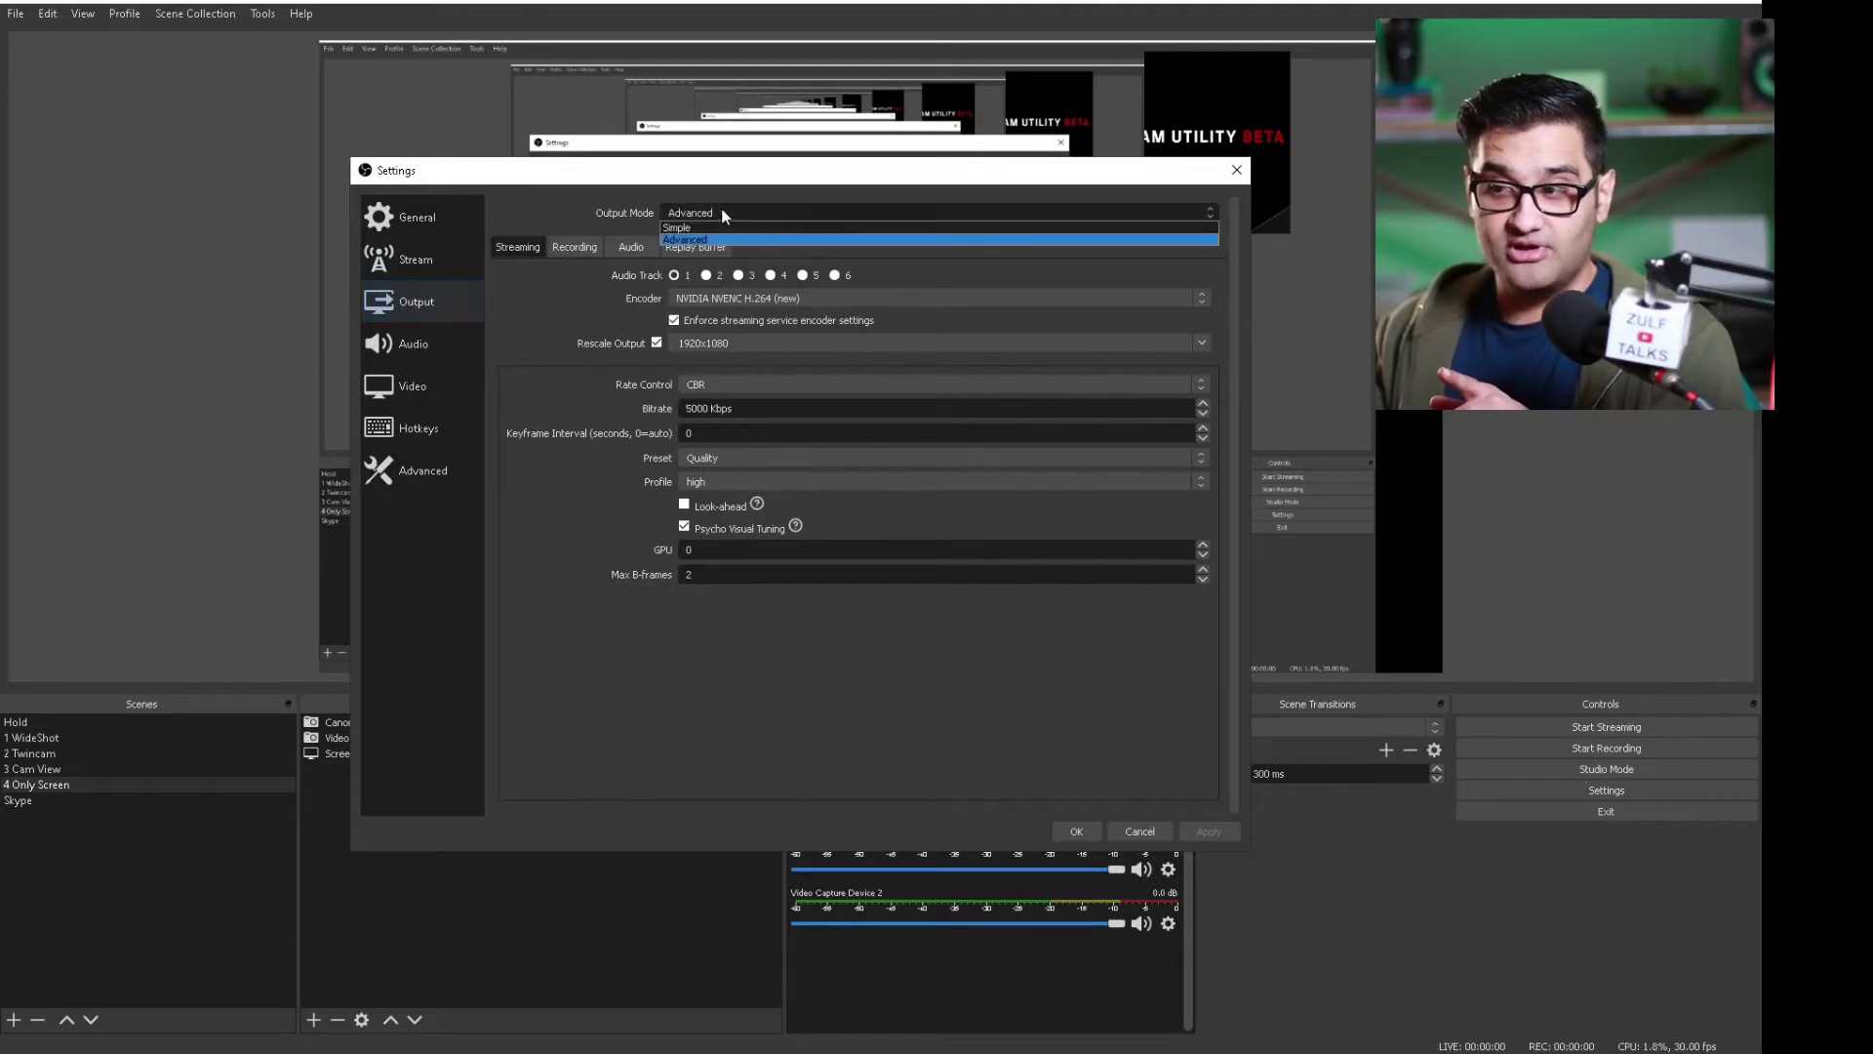
pyautogui.click(718, 227)
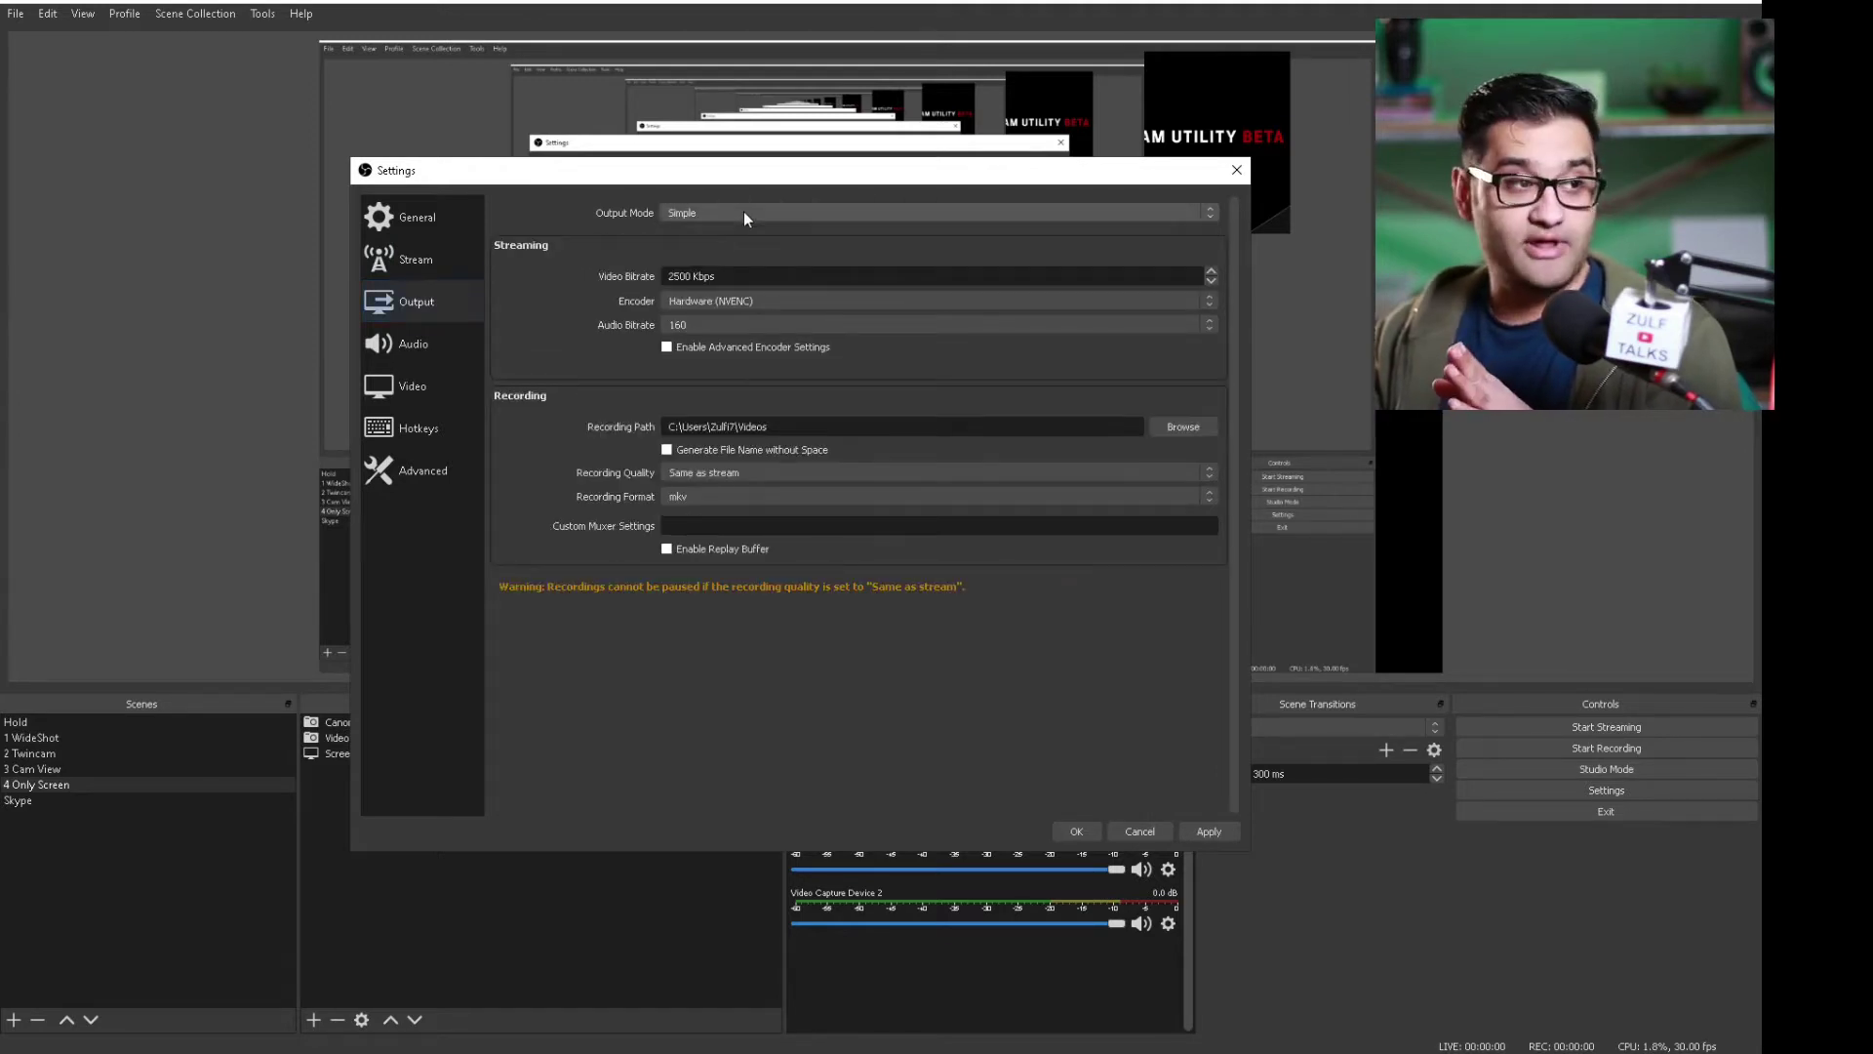
pyautogui.click(732, 216)
pyautogui.click(704, 239)
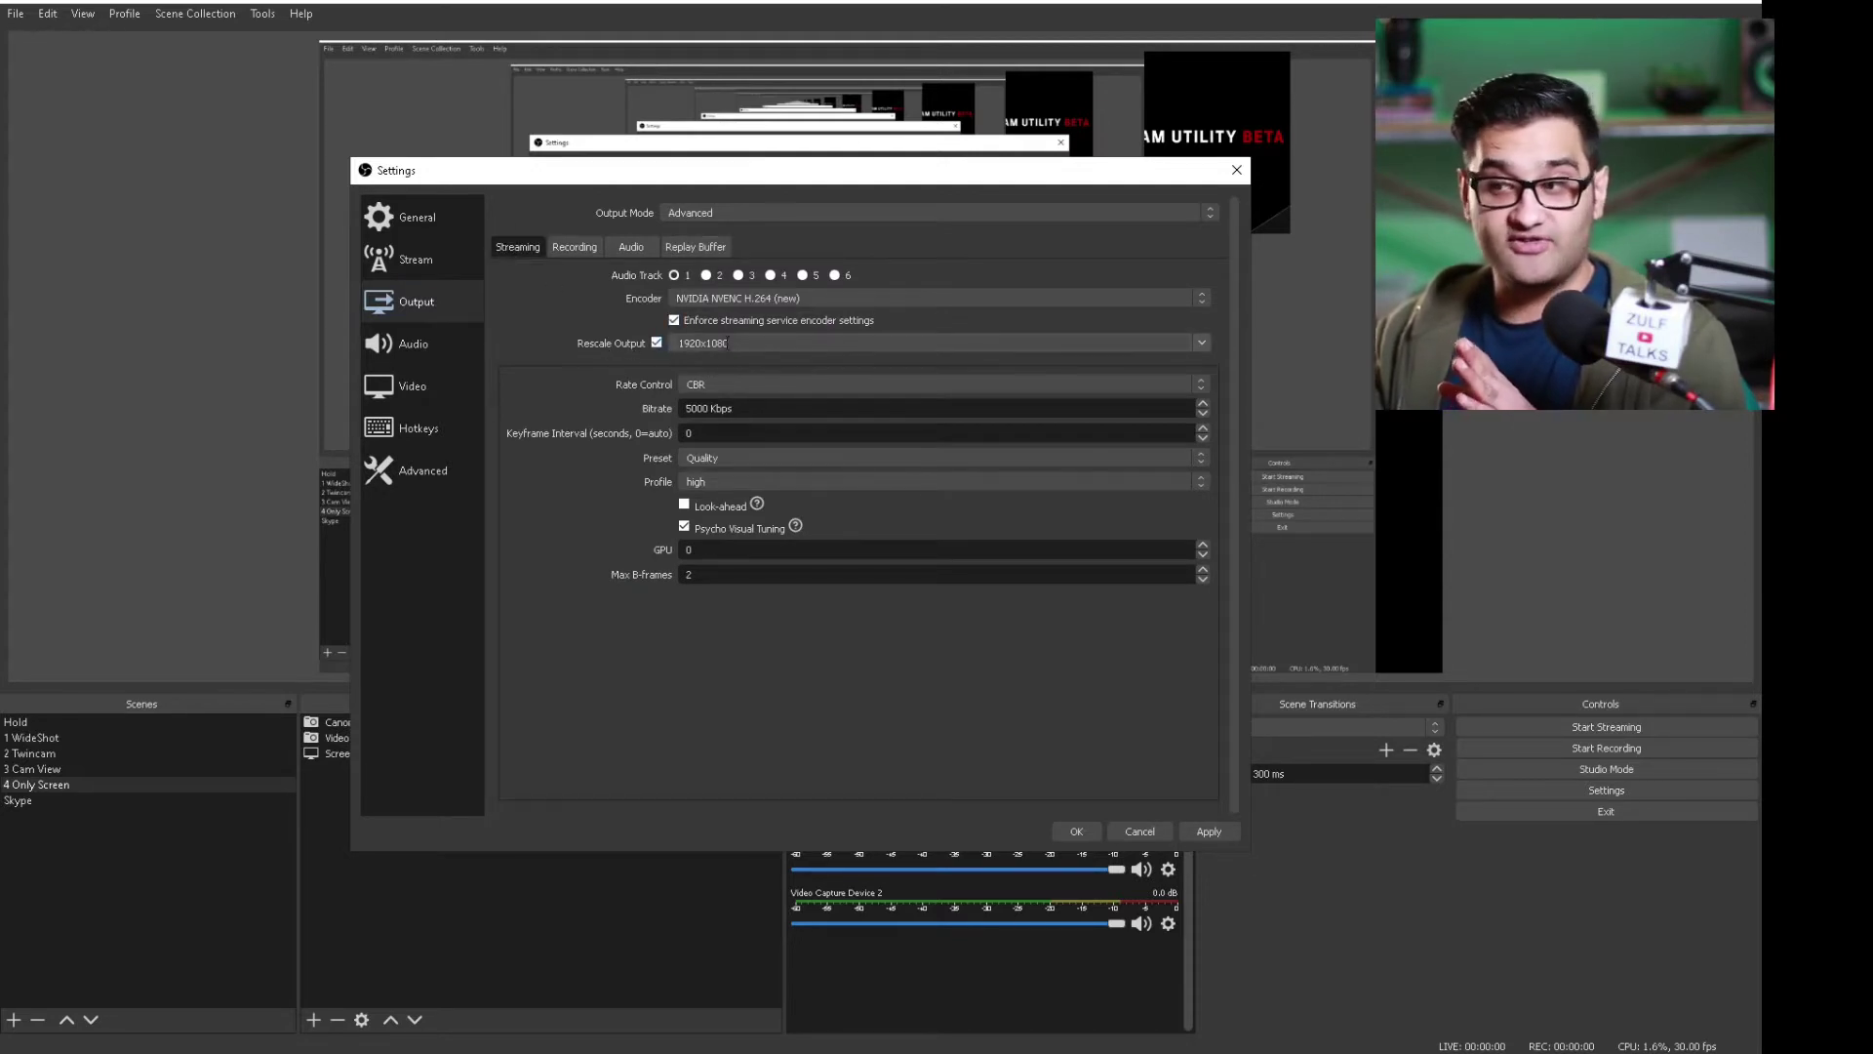
# - Choose NVIDIA NVENC H.264 (new) as the streaming encoder and Quality as its preset
pyautogui.doubleClick(748, 343)
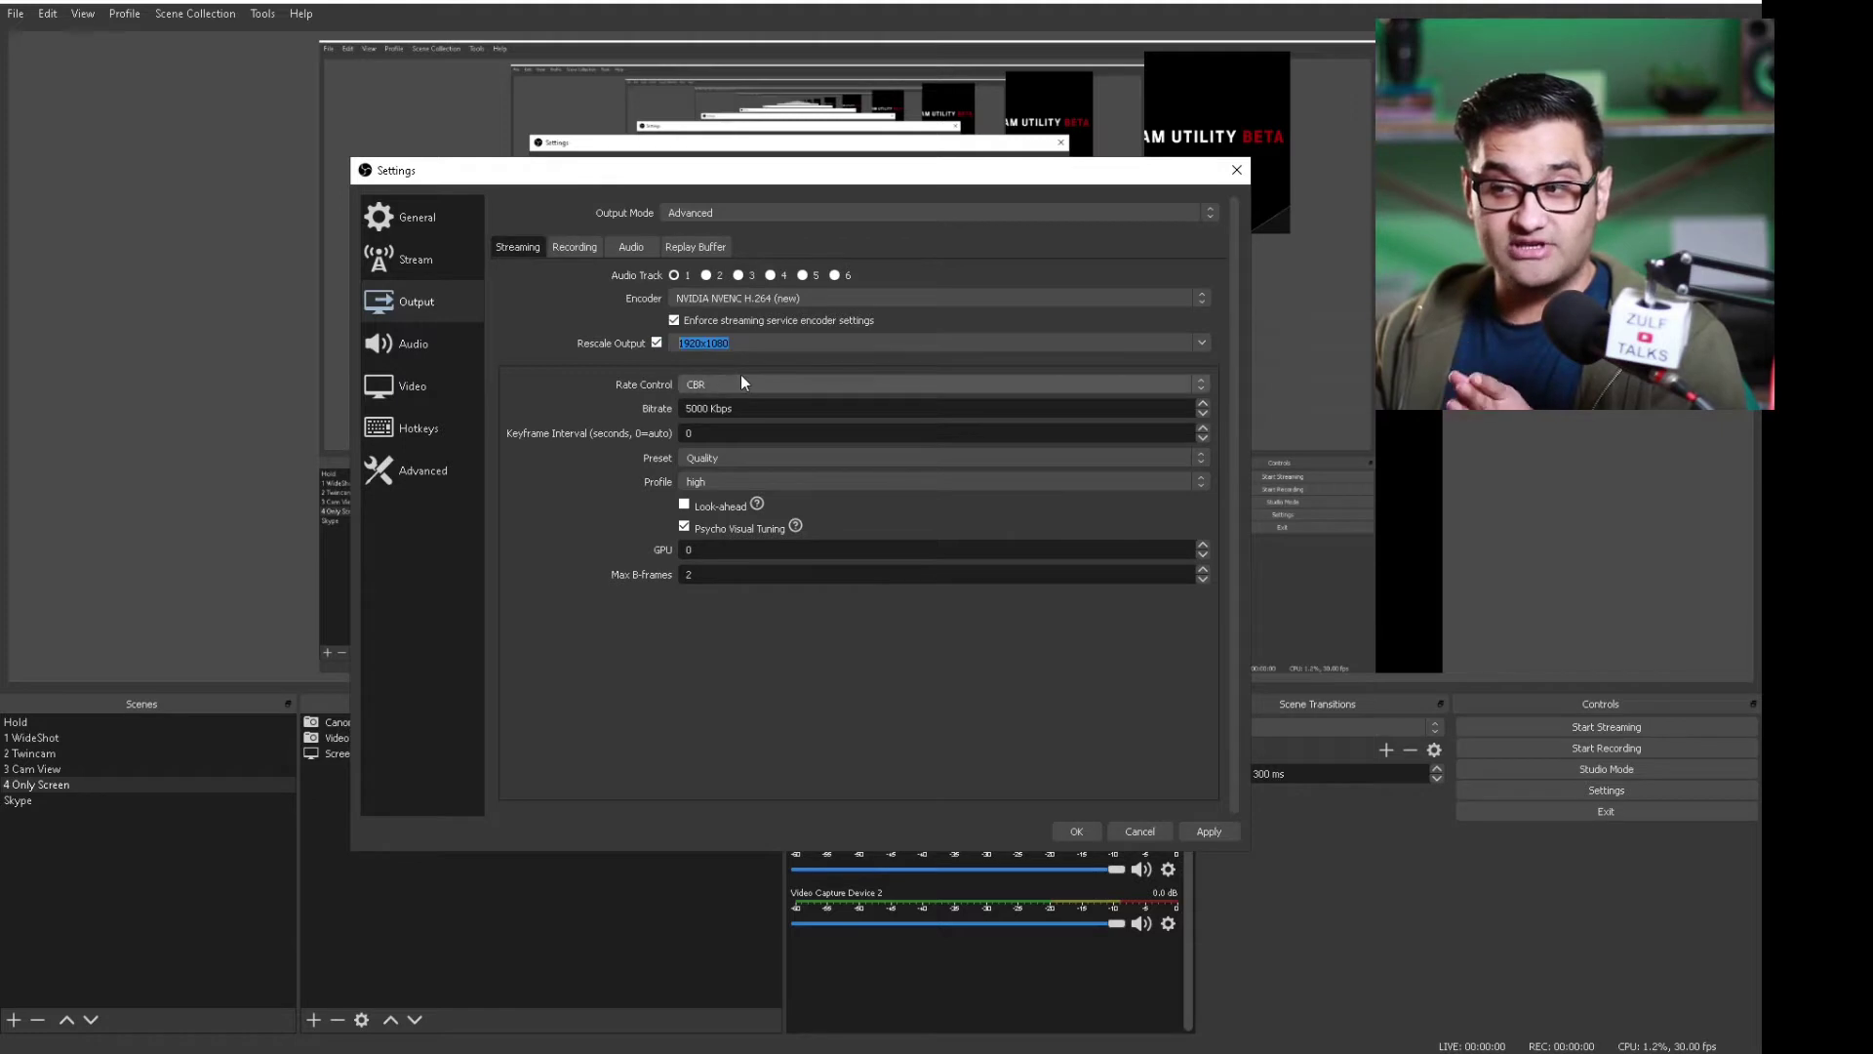
pyautogui.click(840, 301)
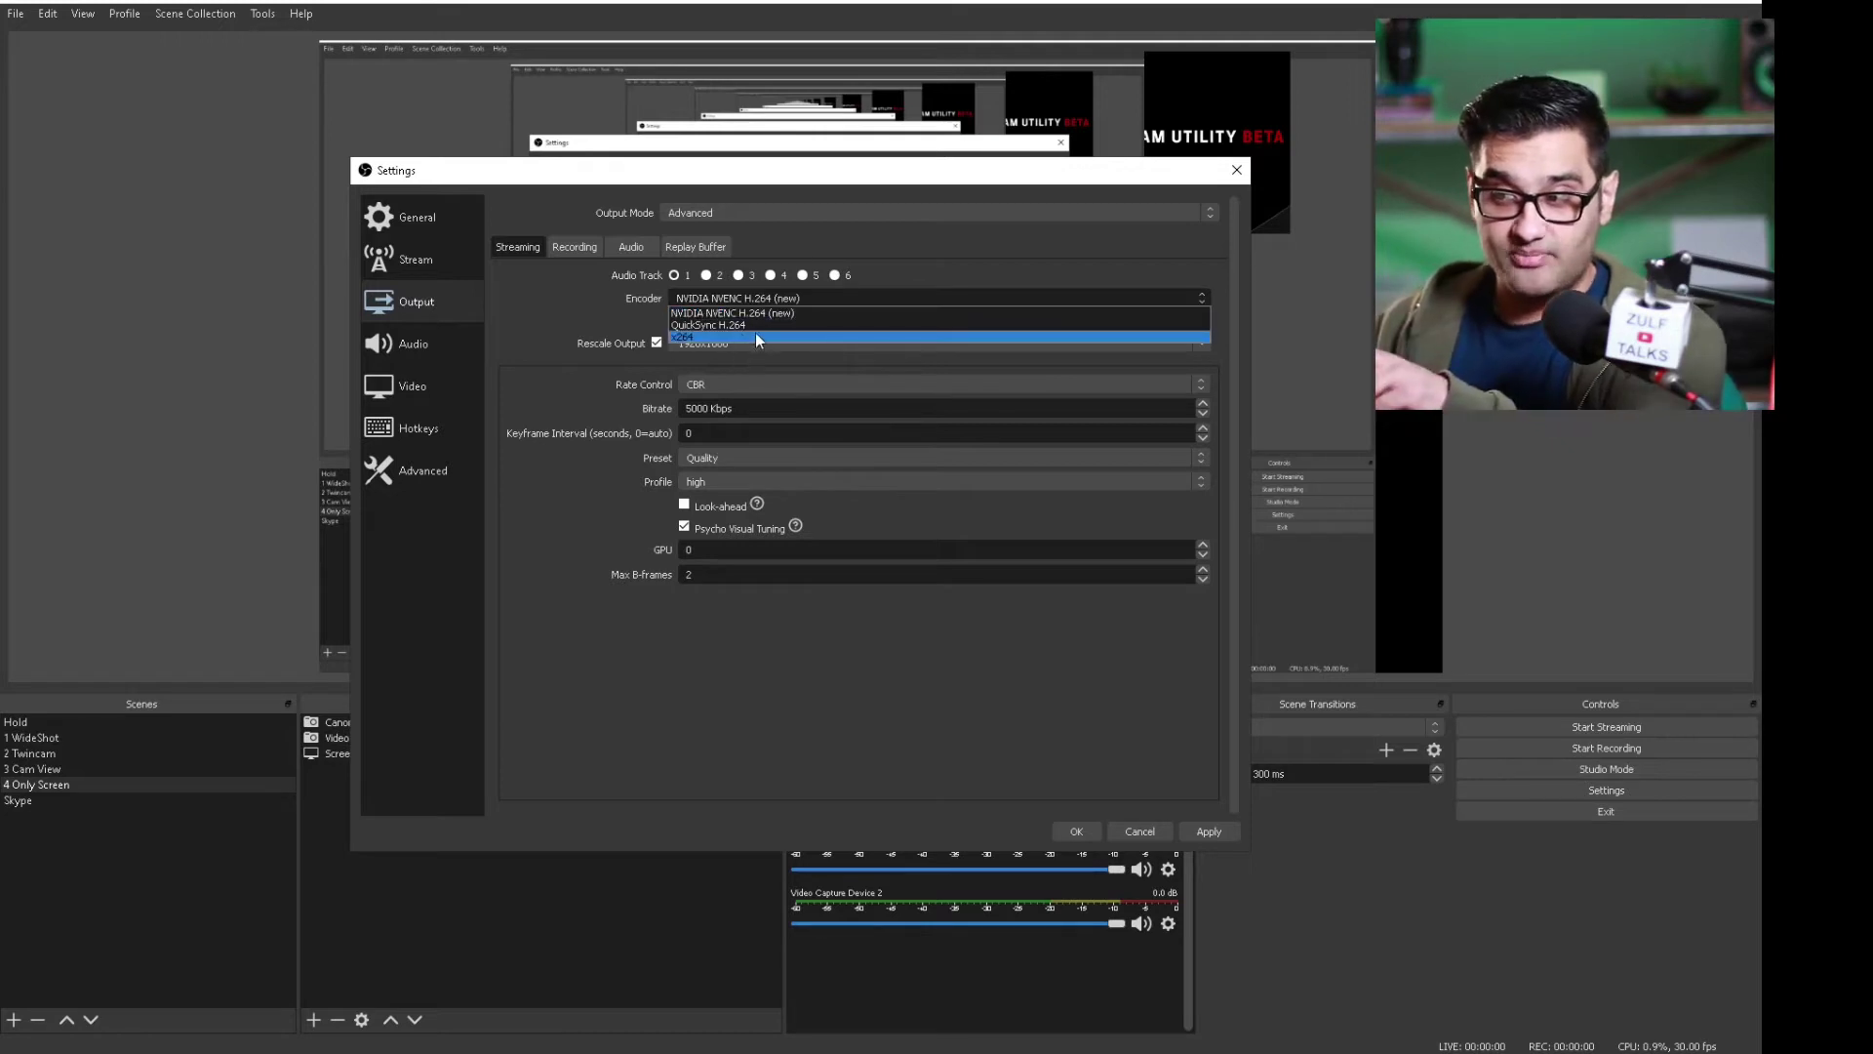
pyautogui.click(831, 313)
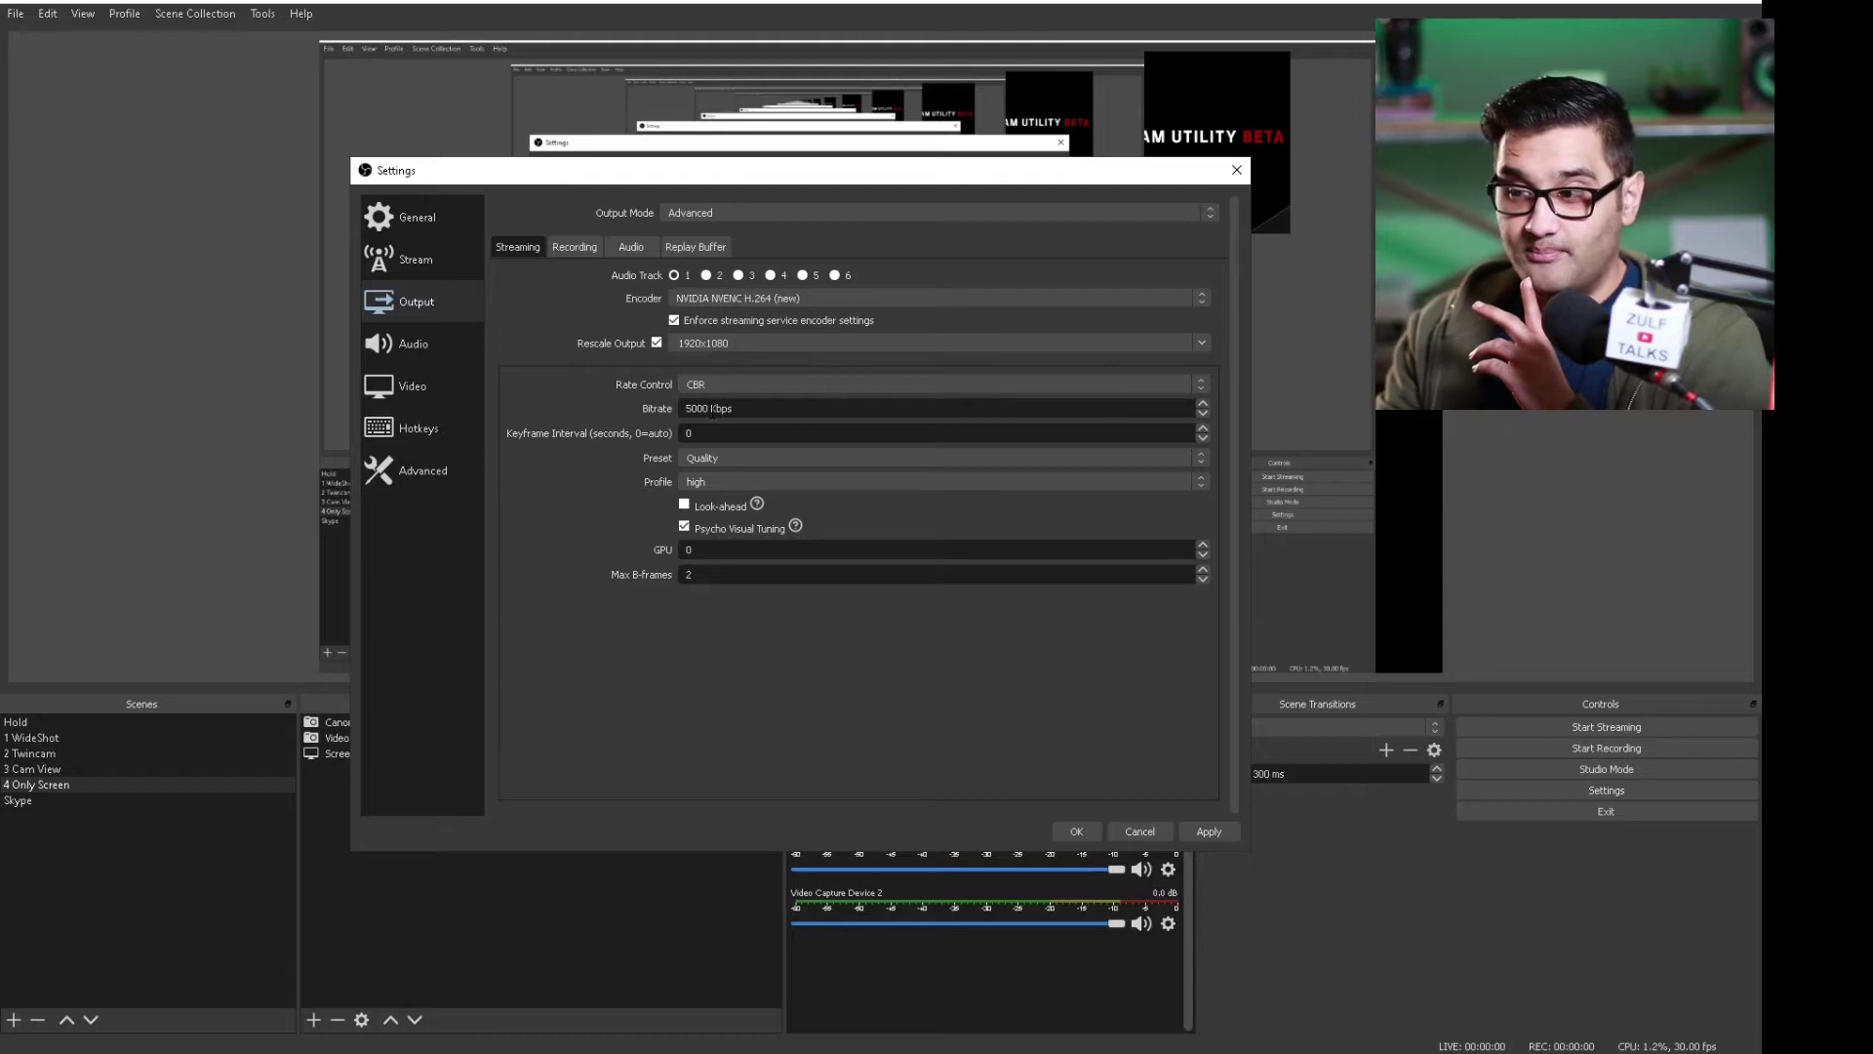
pyautogui.hotkey('ctrl', 'a')
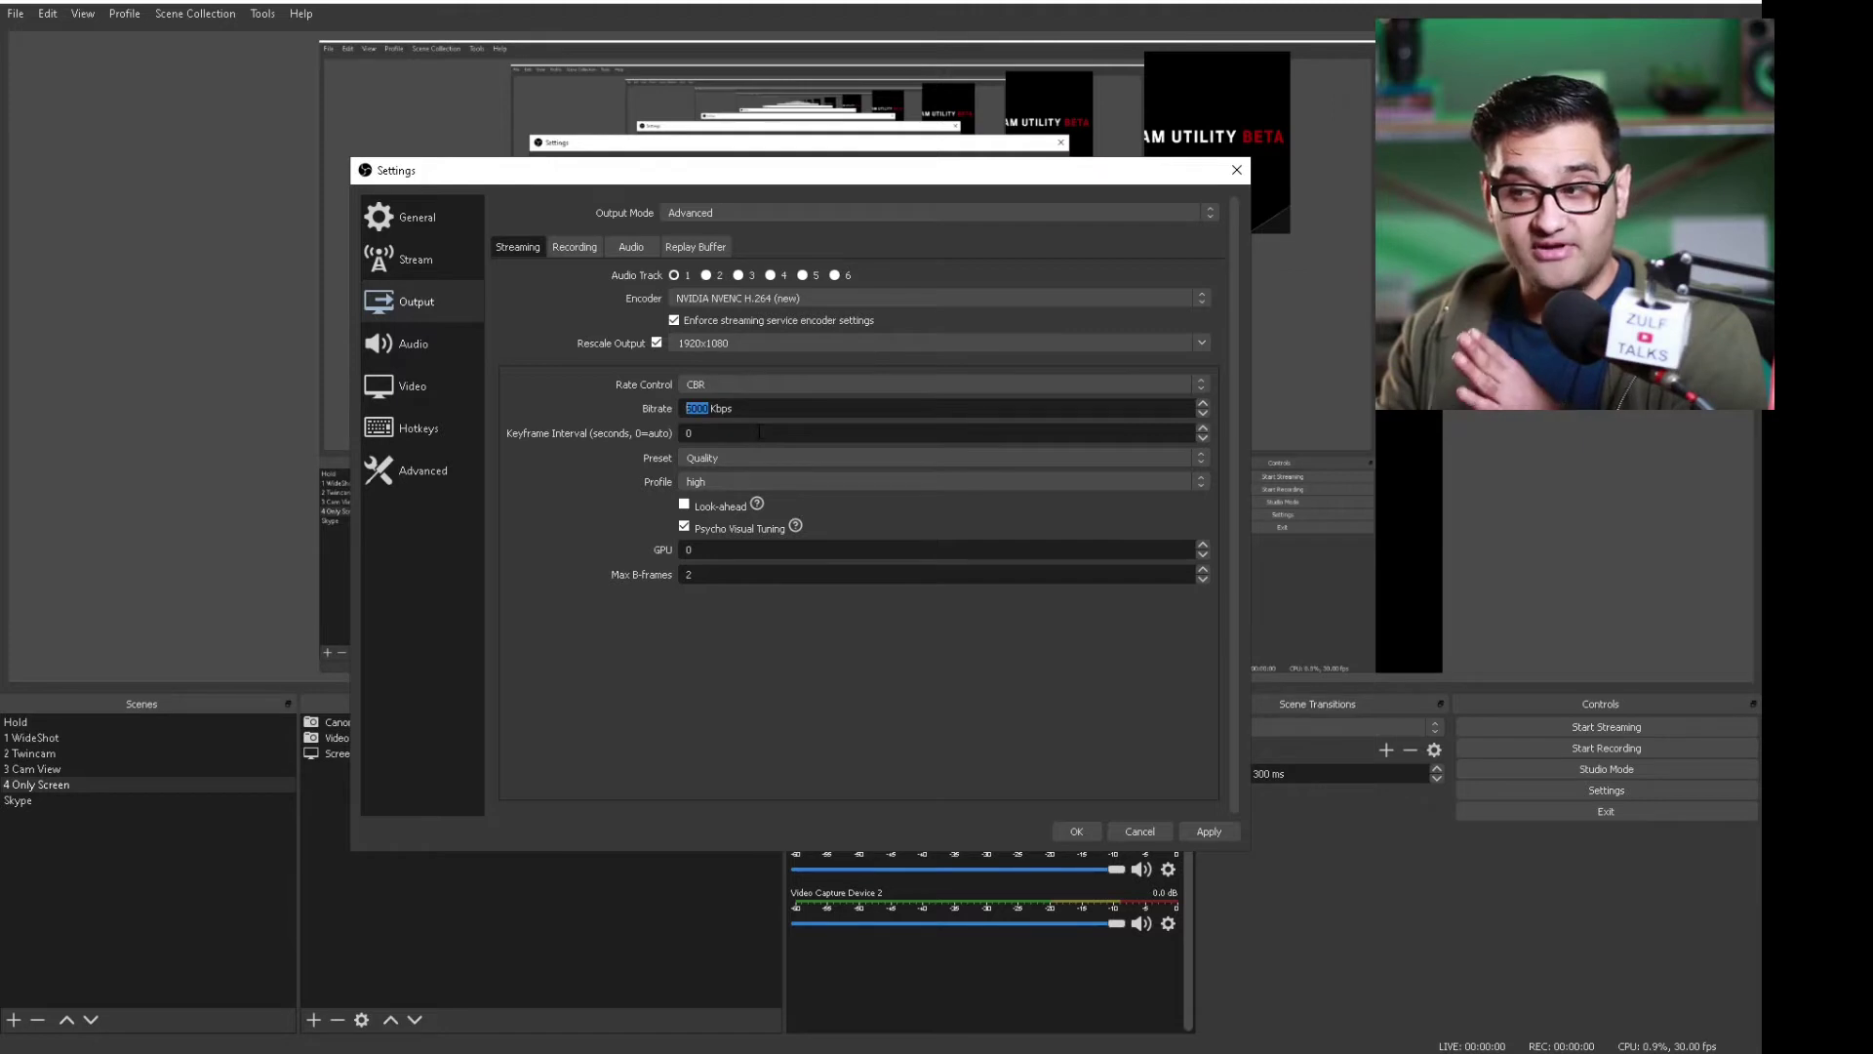
pyautogui.click(739, 459)
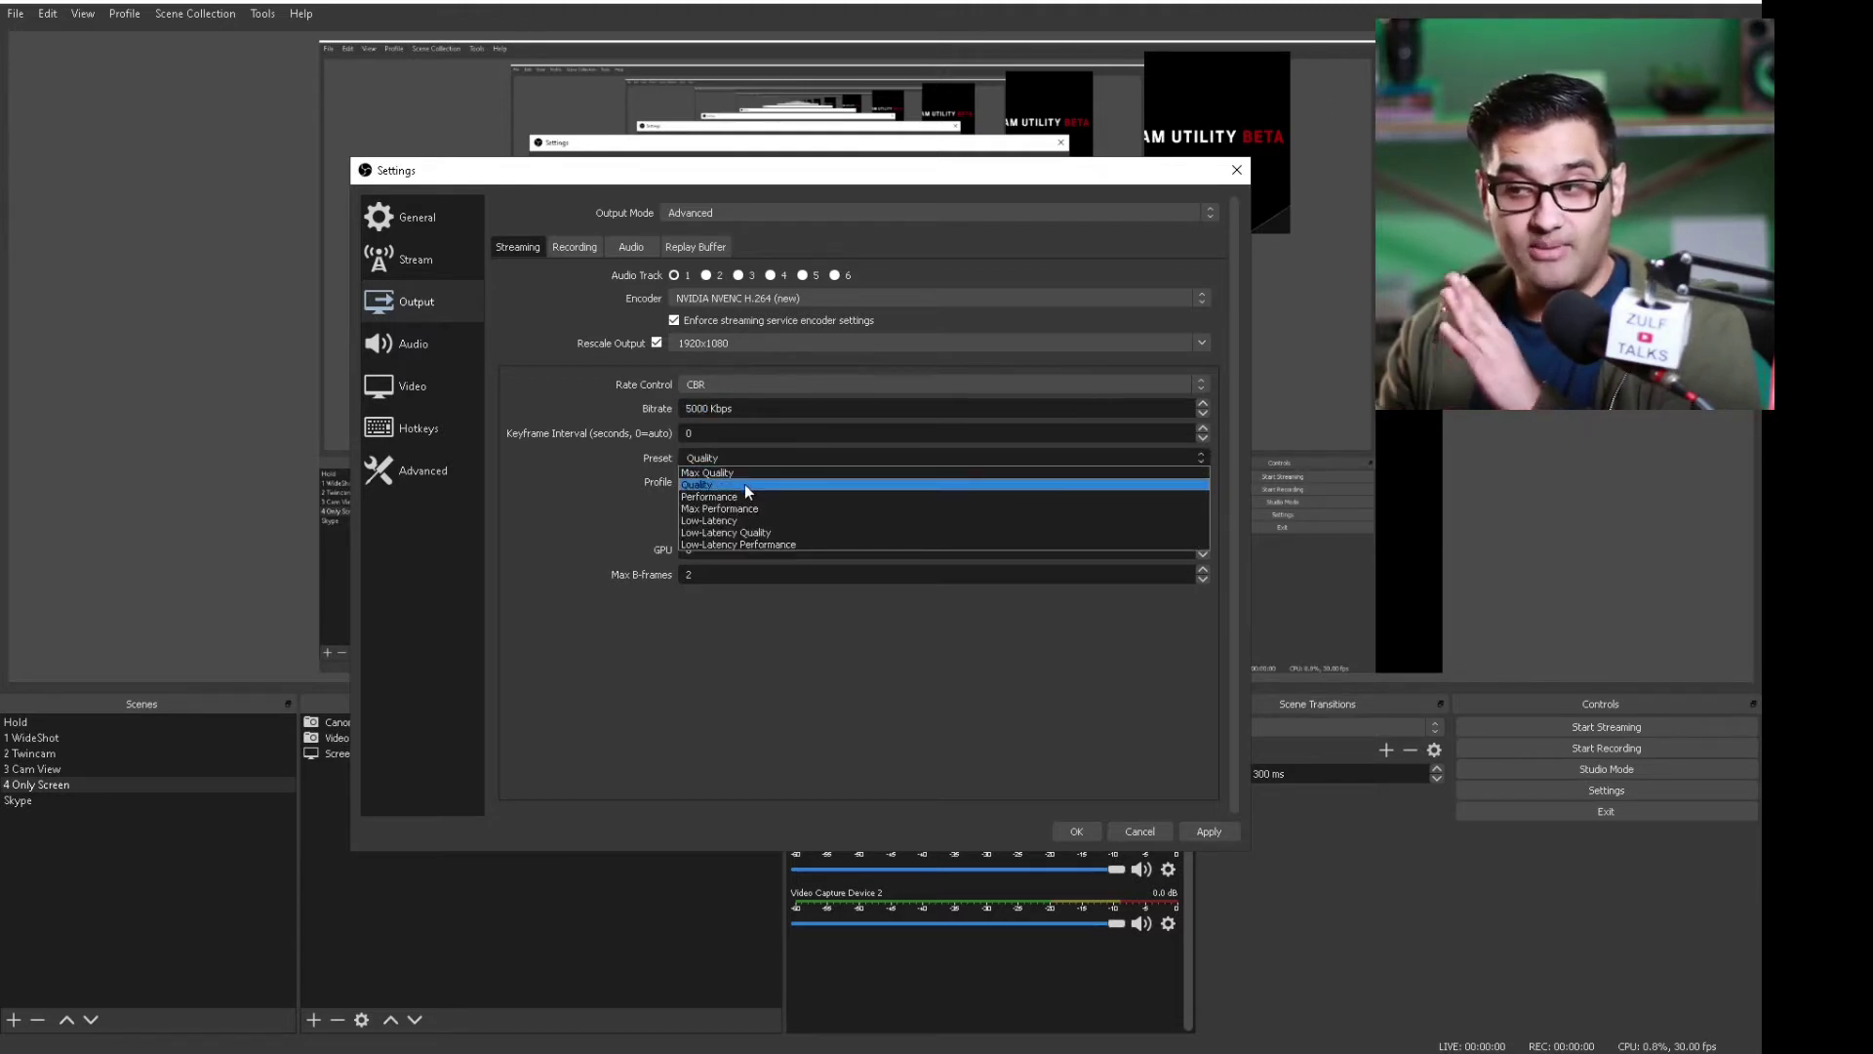
pyautogui.click(746, 484)
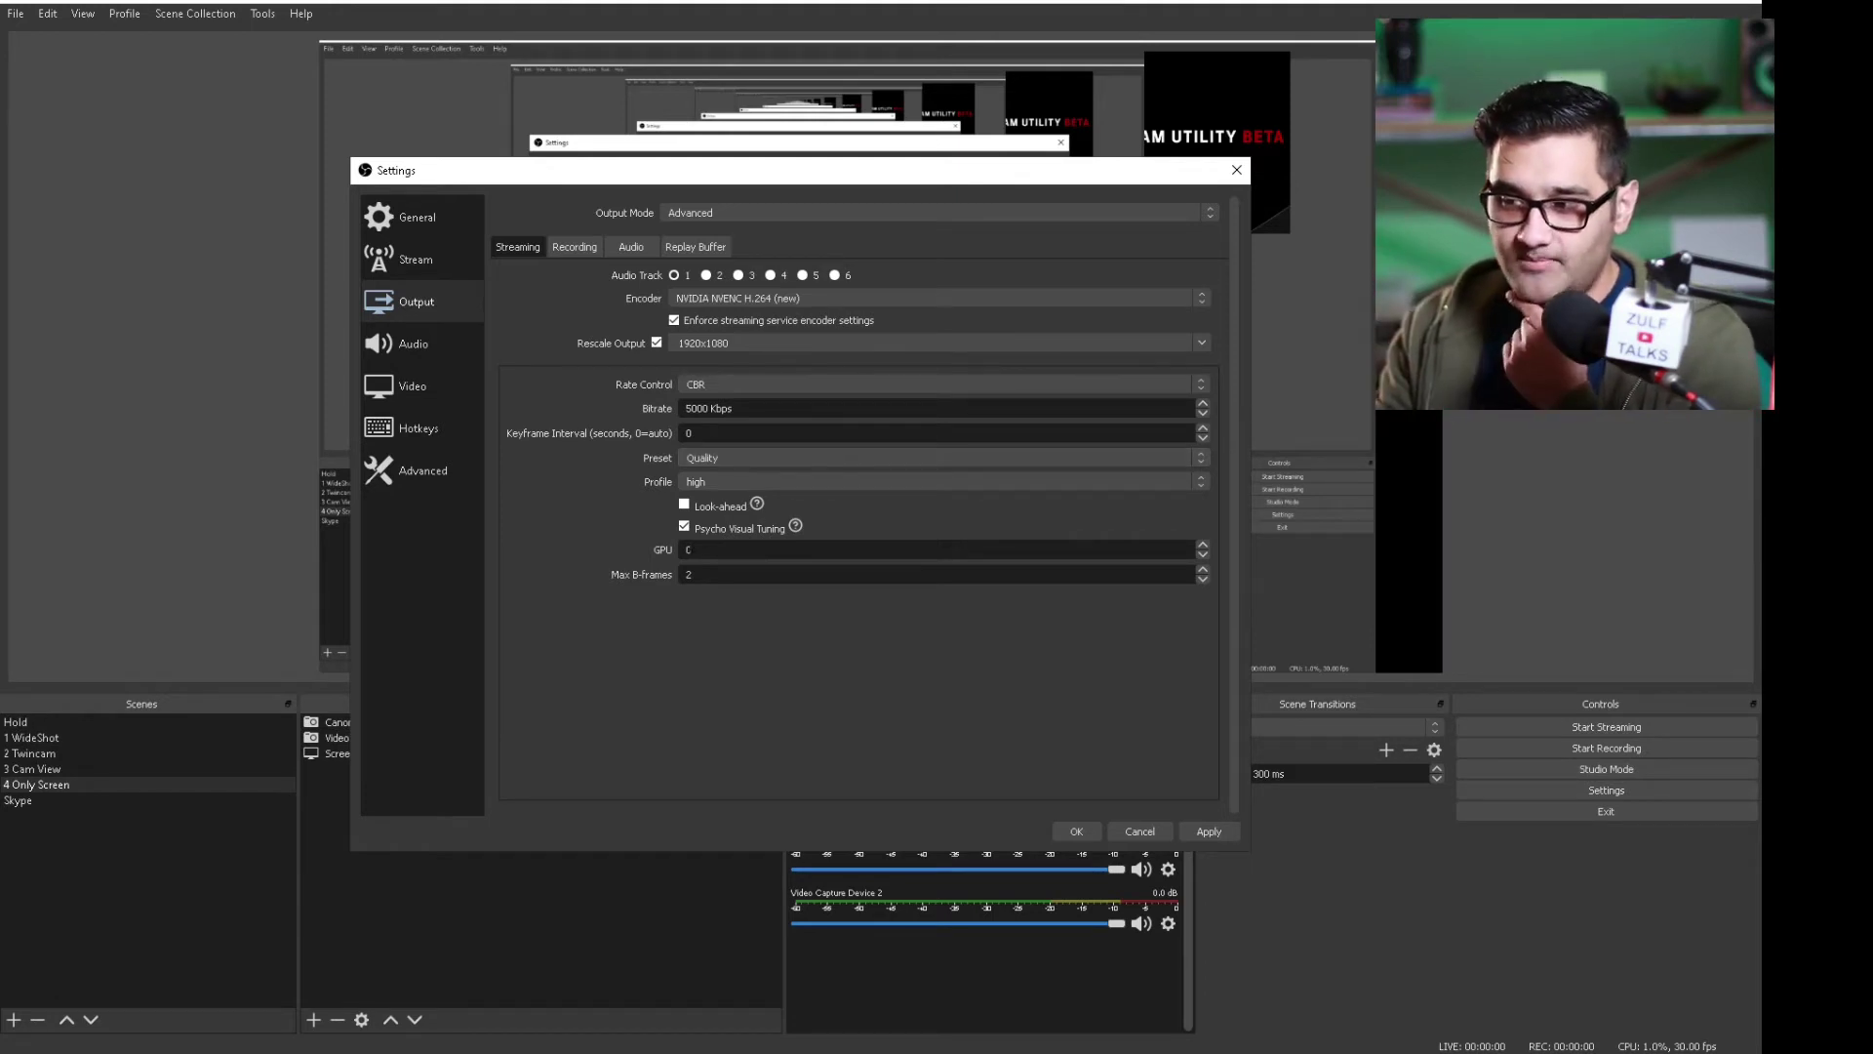
# - Check the recording path in the recording output settings and choose mp4 as the recording format
pyautogui.click(574, 245)
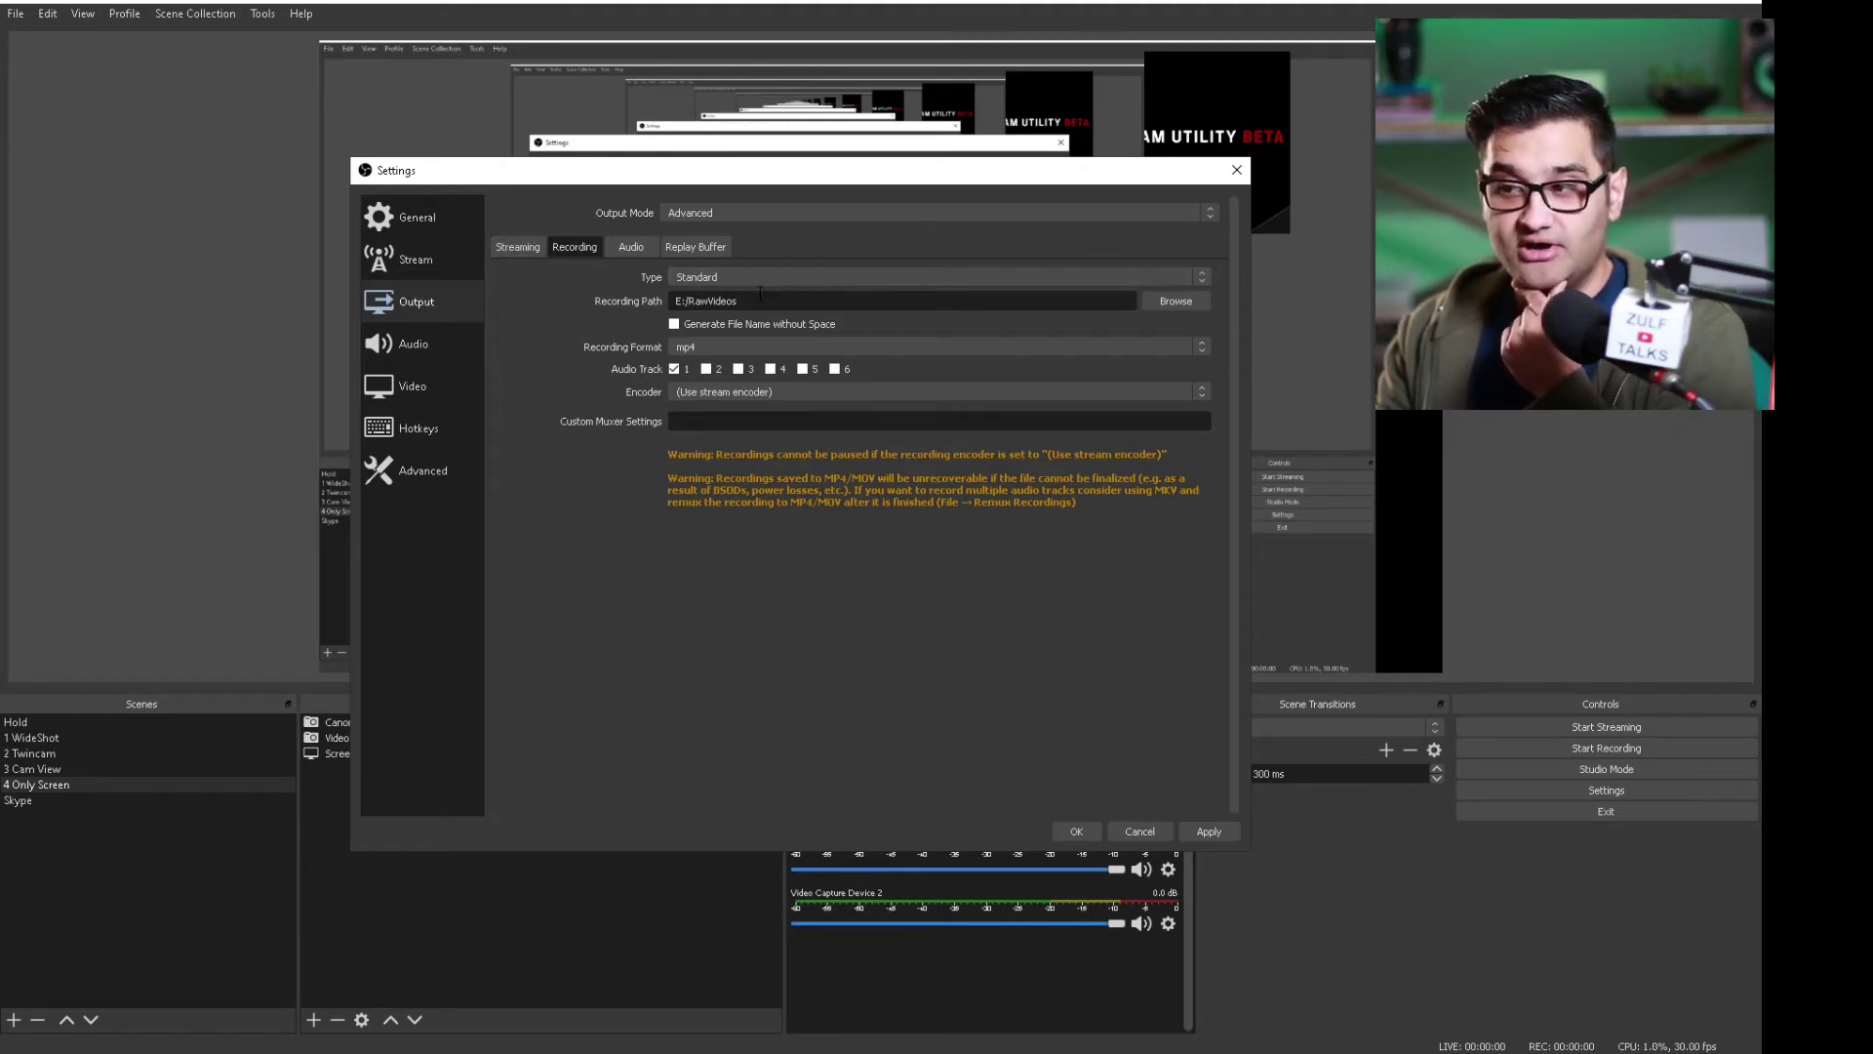
pyautogui.moveTo(759, 300); pyautogui.dragTo(655, 306)
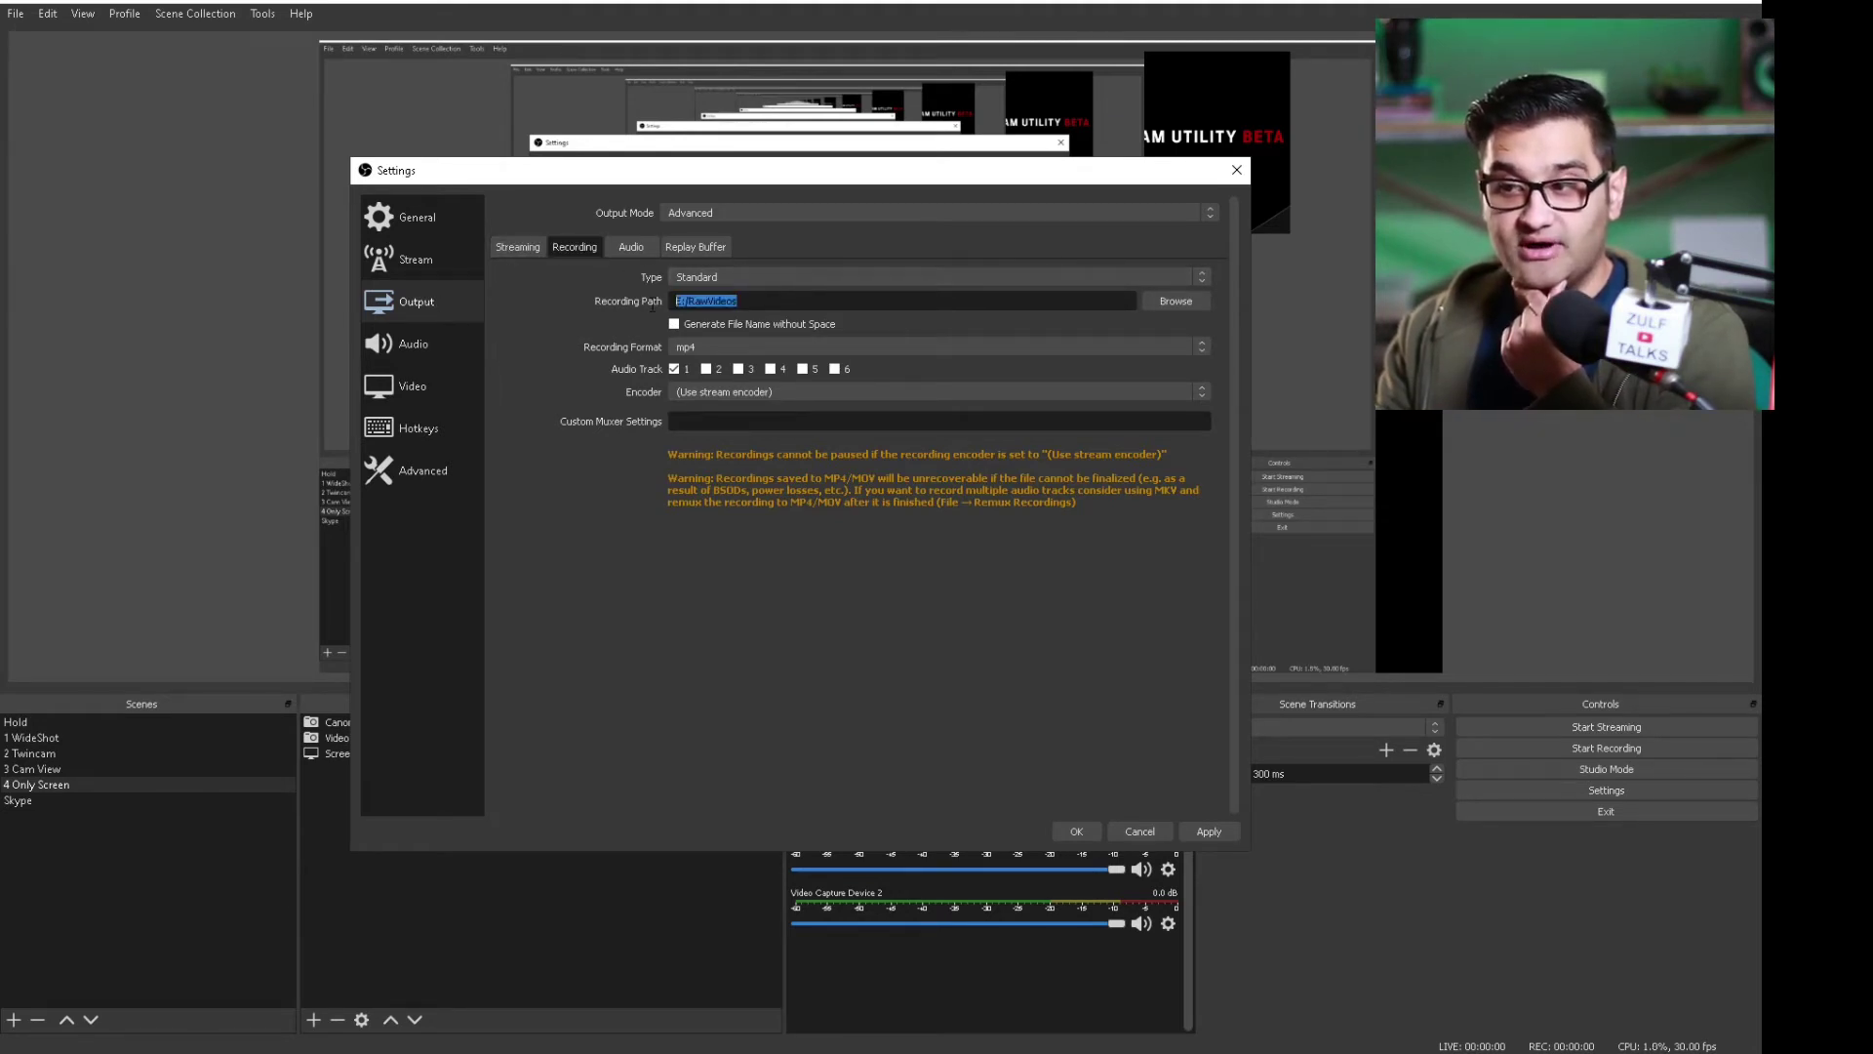
pyautogui.click(758, 300)
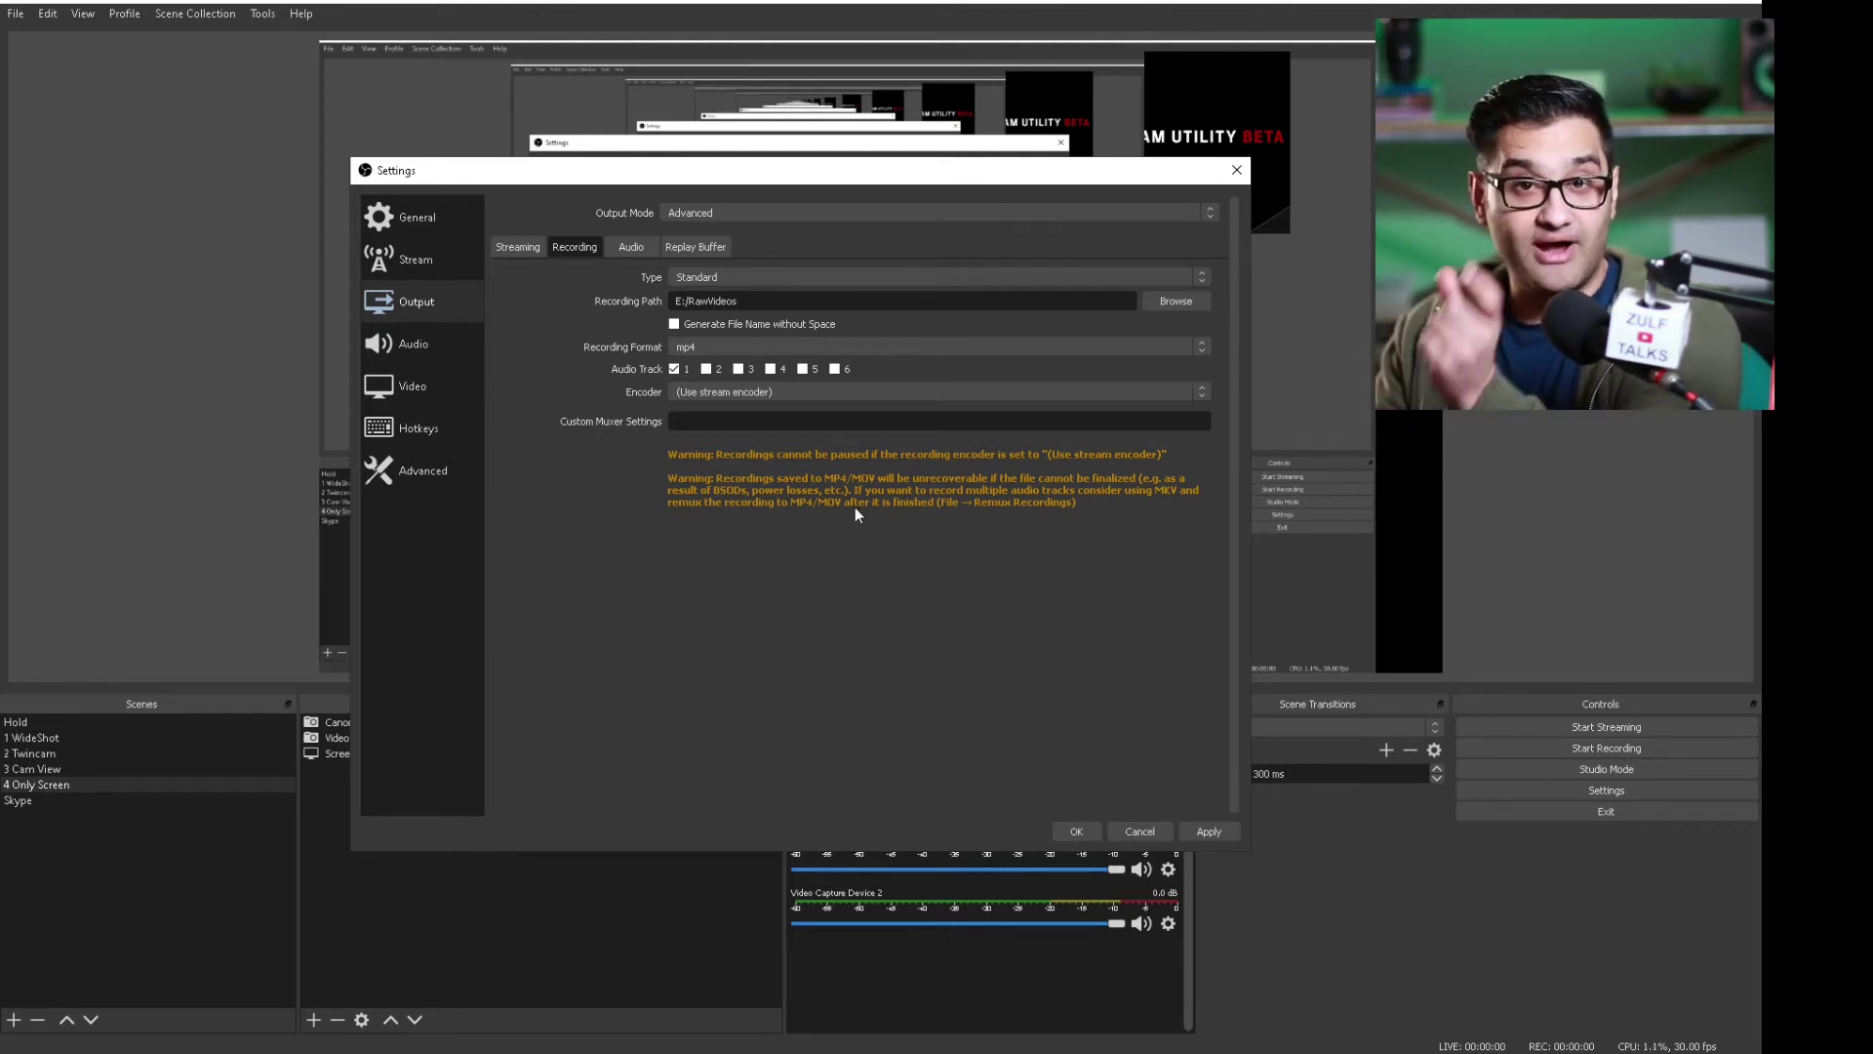
pyautogui.click(712, 345)
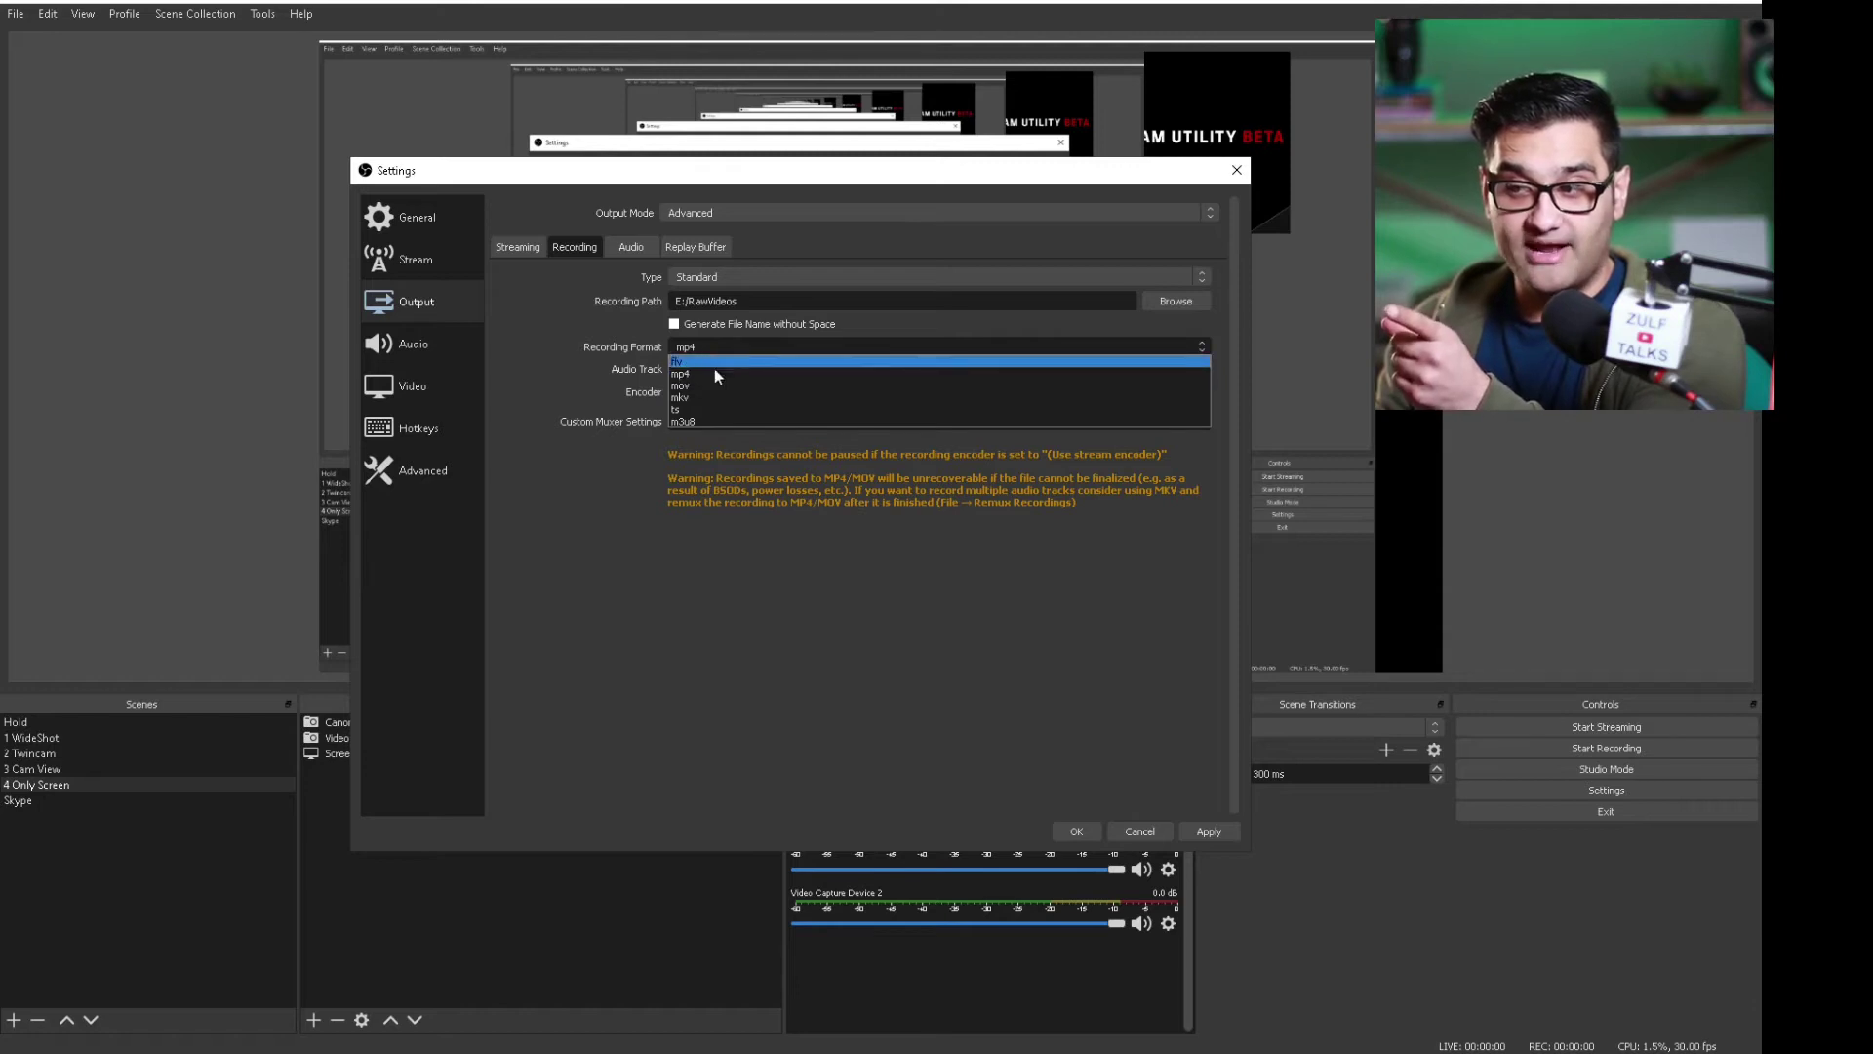
pyautogui.click(724, 373)
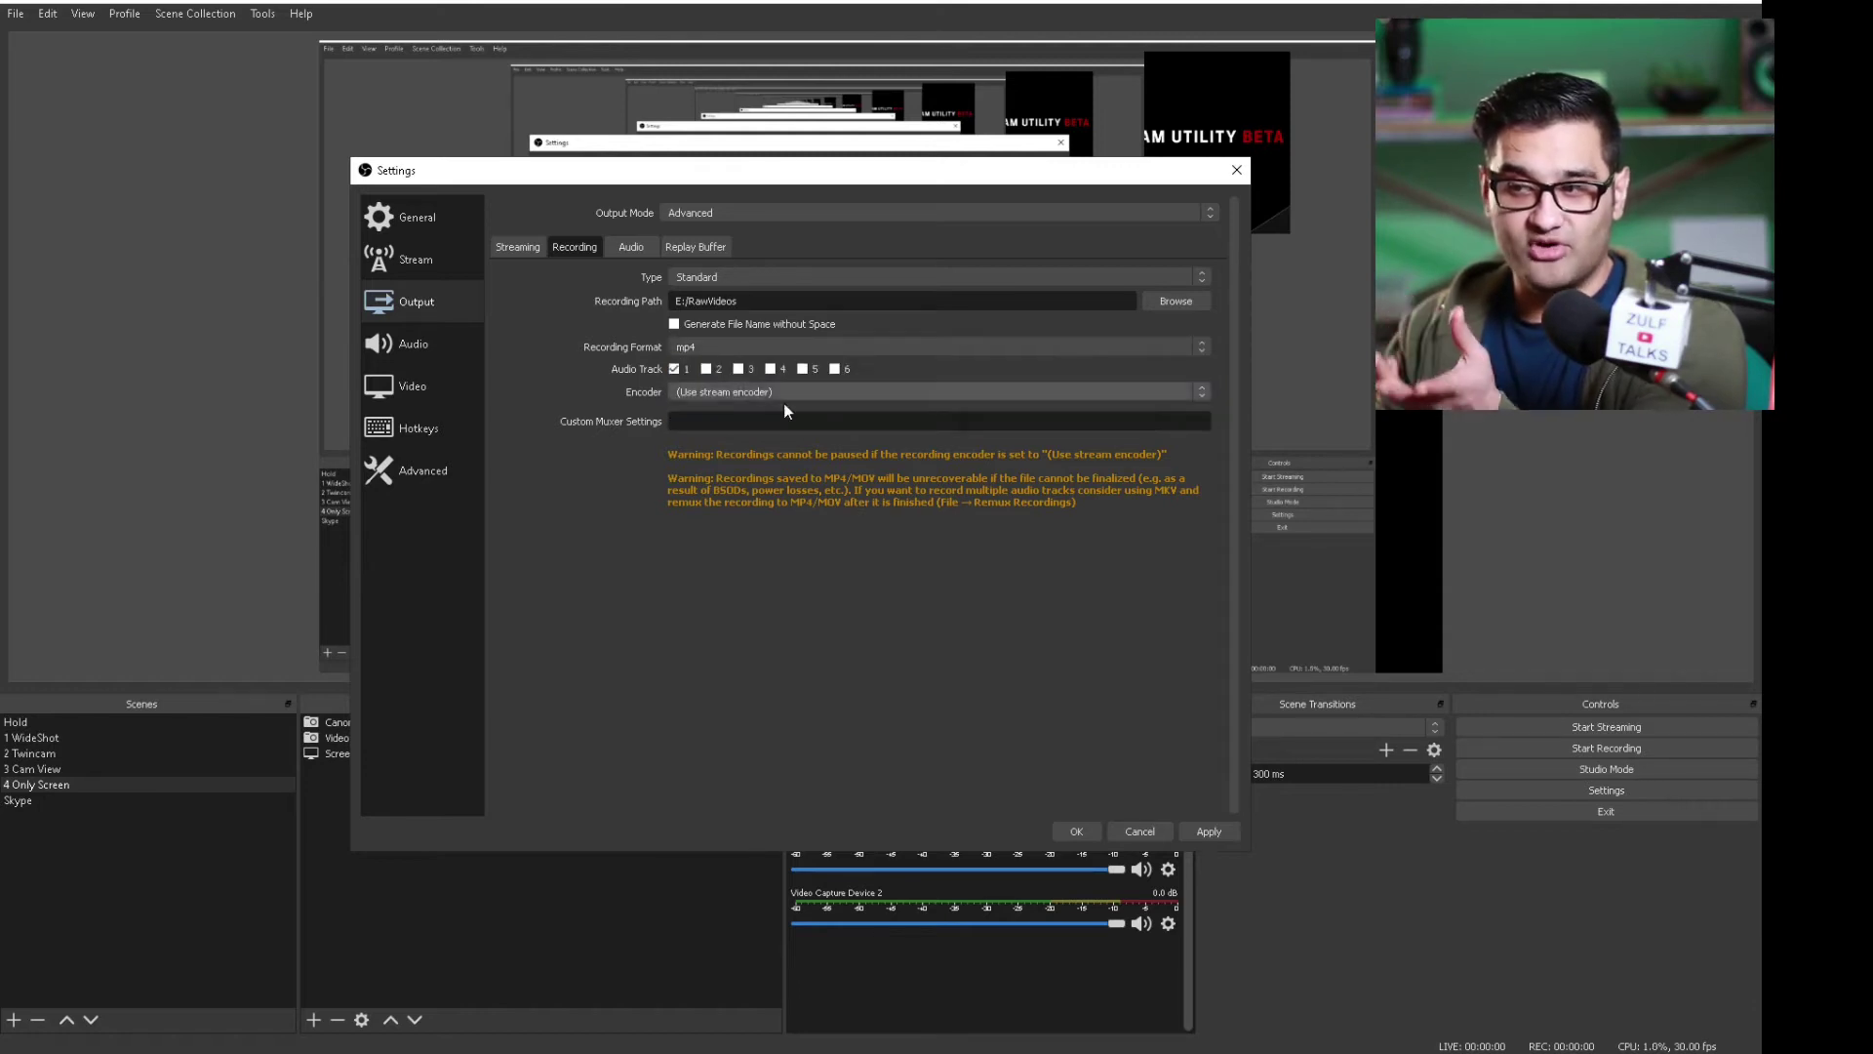
# - Examine the Track 1 audio bitrate choices and the replay buffer option in the output settings
pyautogui.click(626, 245)
pyautogui.click(734, 303)
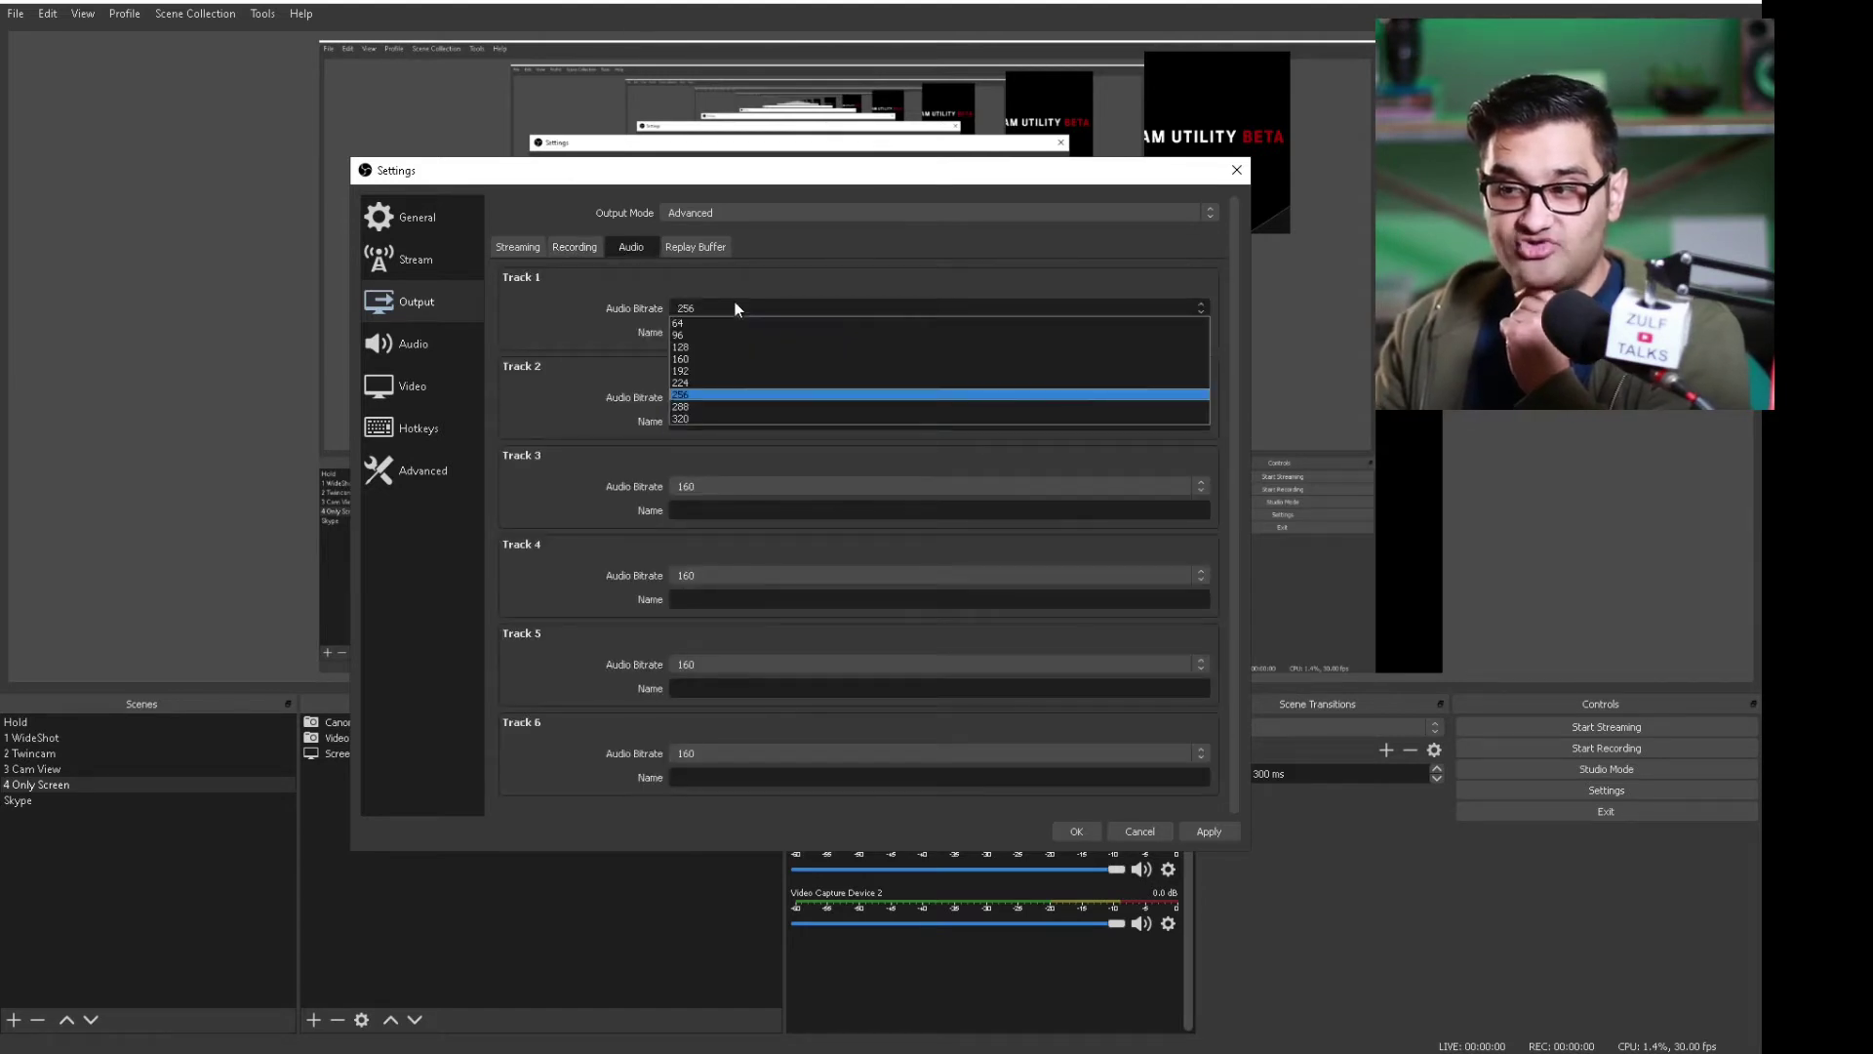
pyautogui.click(735, 302)
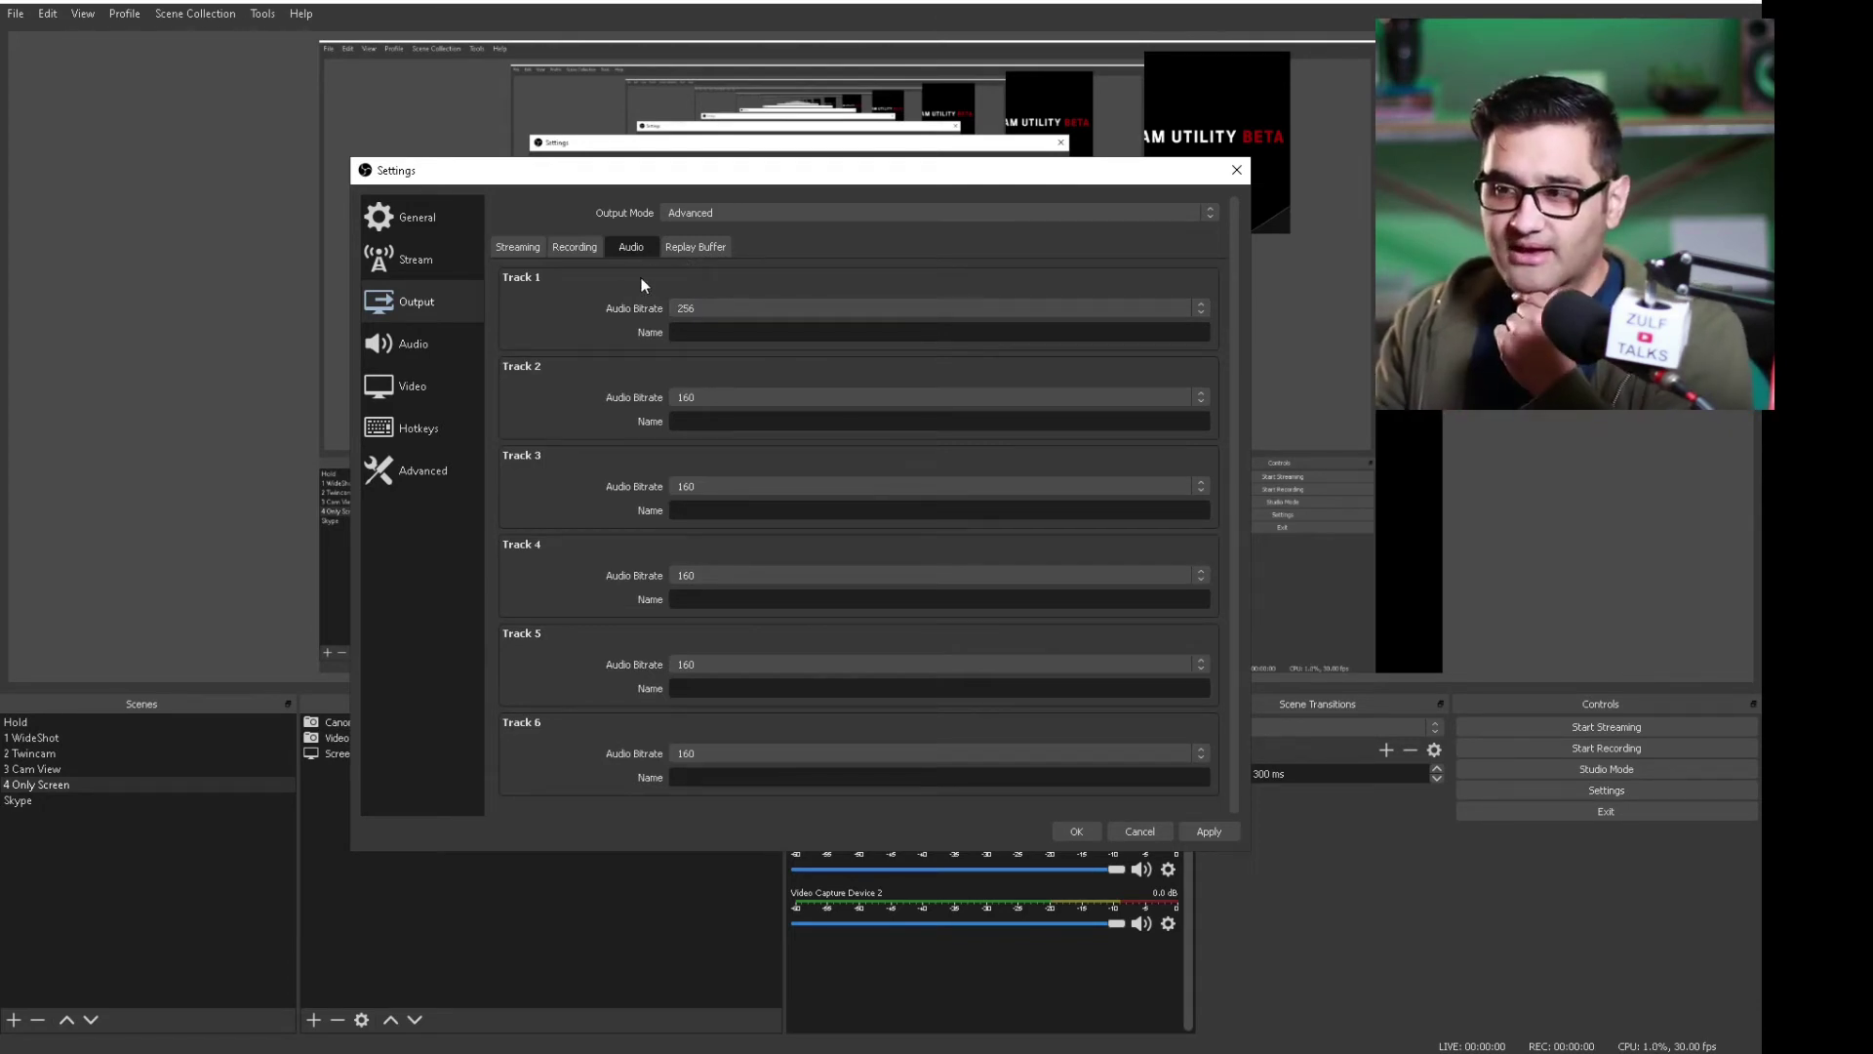
pyautogui.click(693, 248)
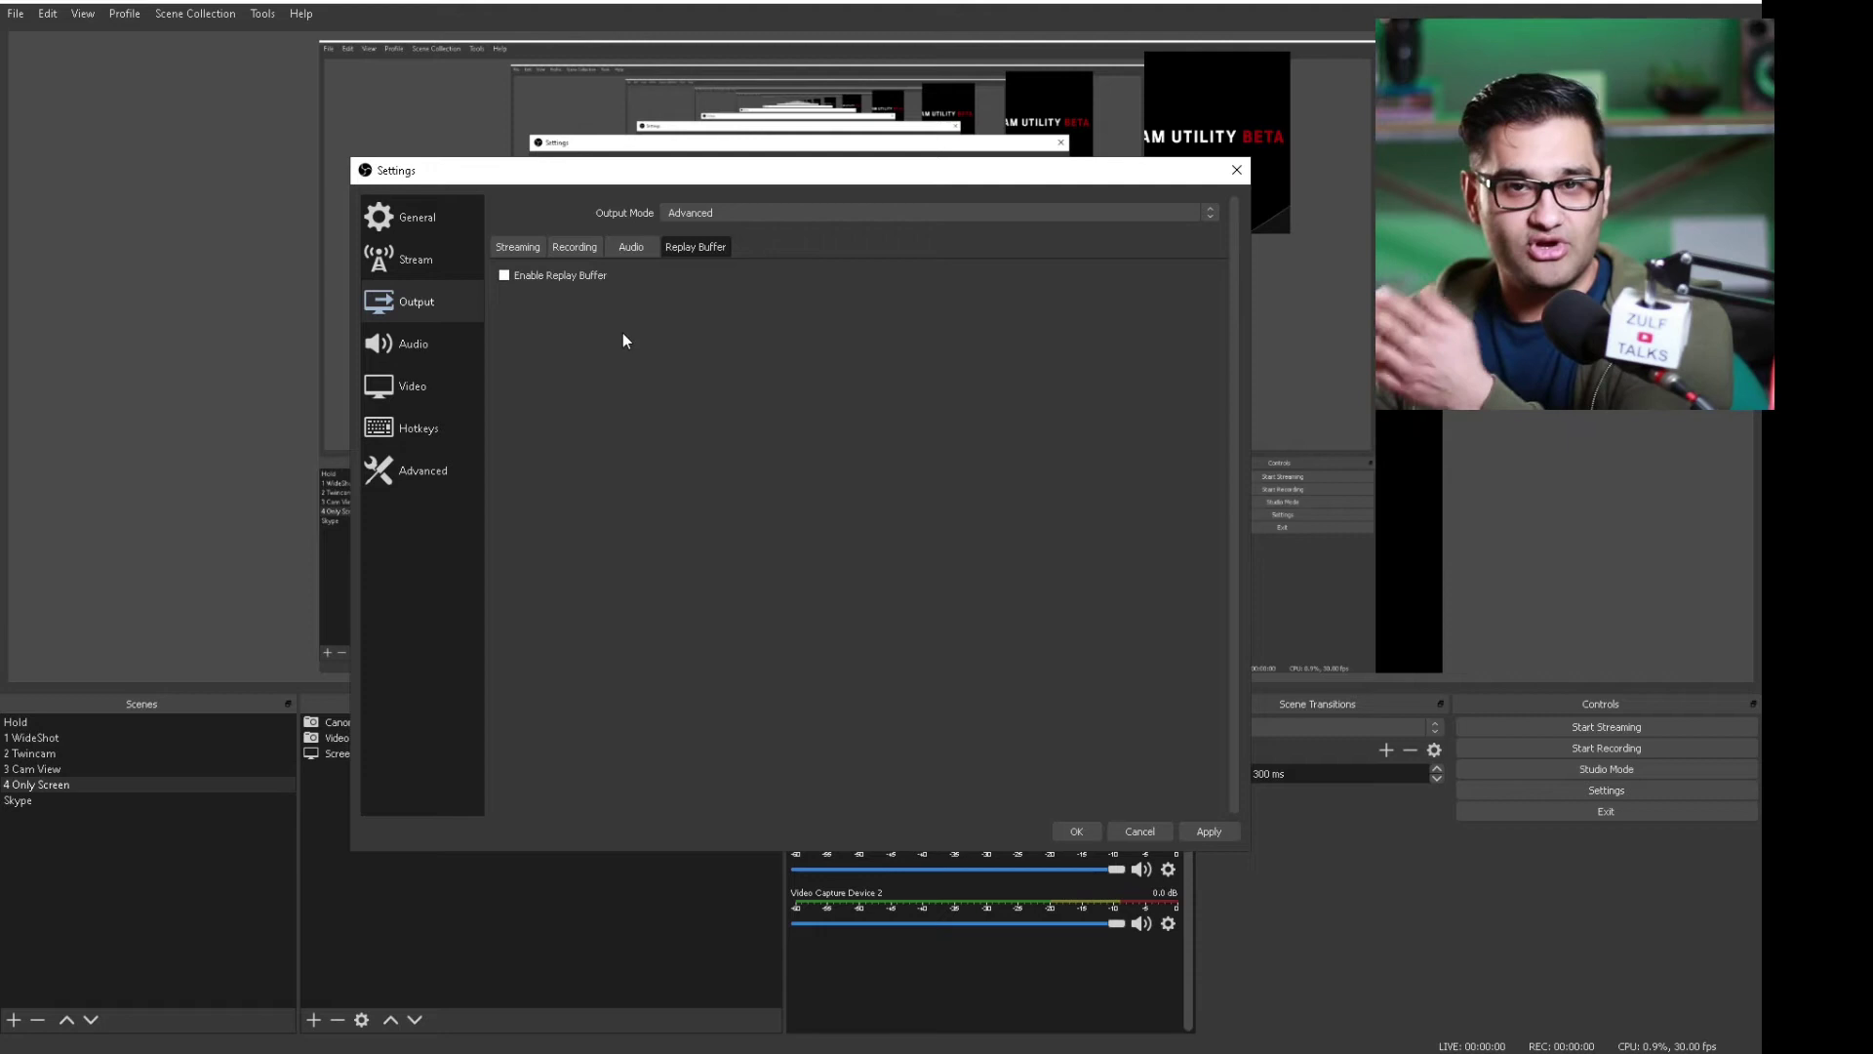
# - Choose a 44.1 kHz sample rate in the audio settings and look over the device, meter and hotkey options
pyautogui.click(430, 343)
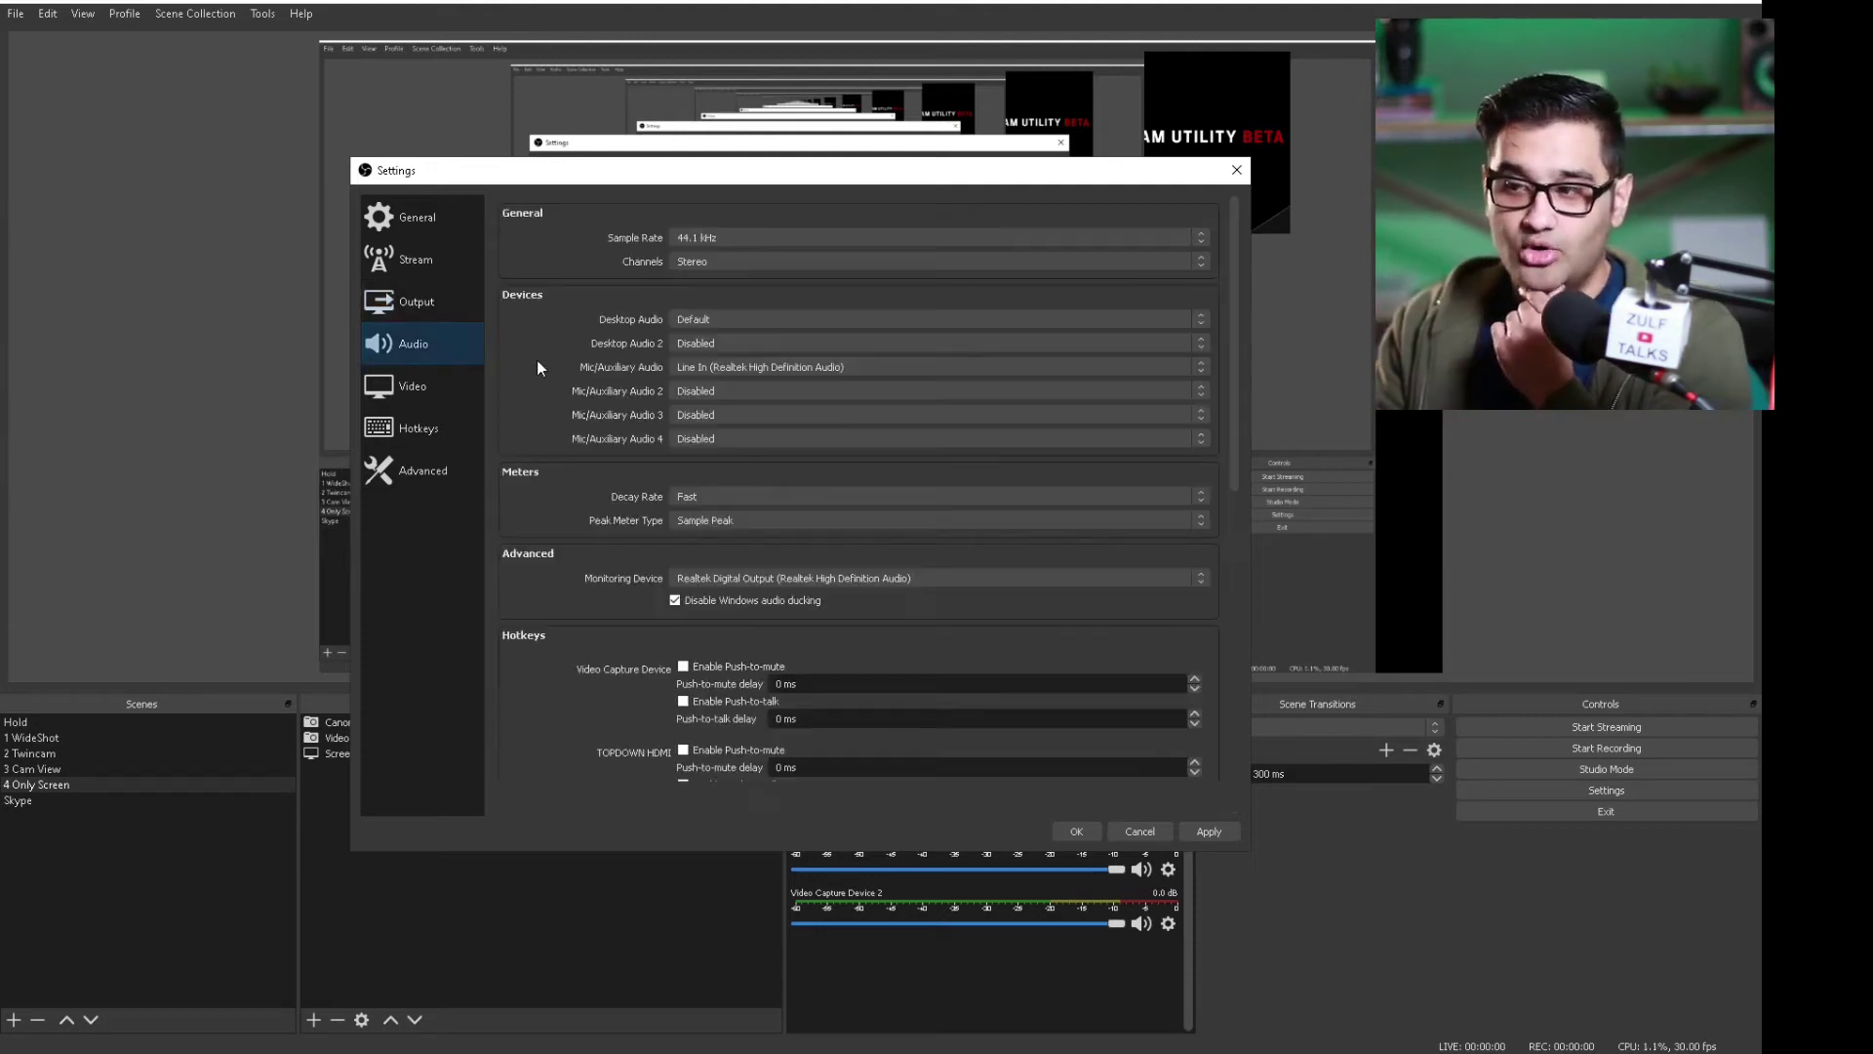
pyautogui.click(747, 242)
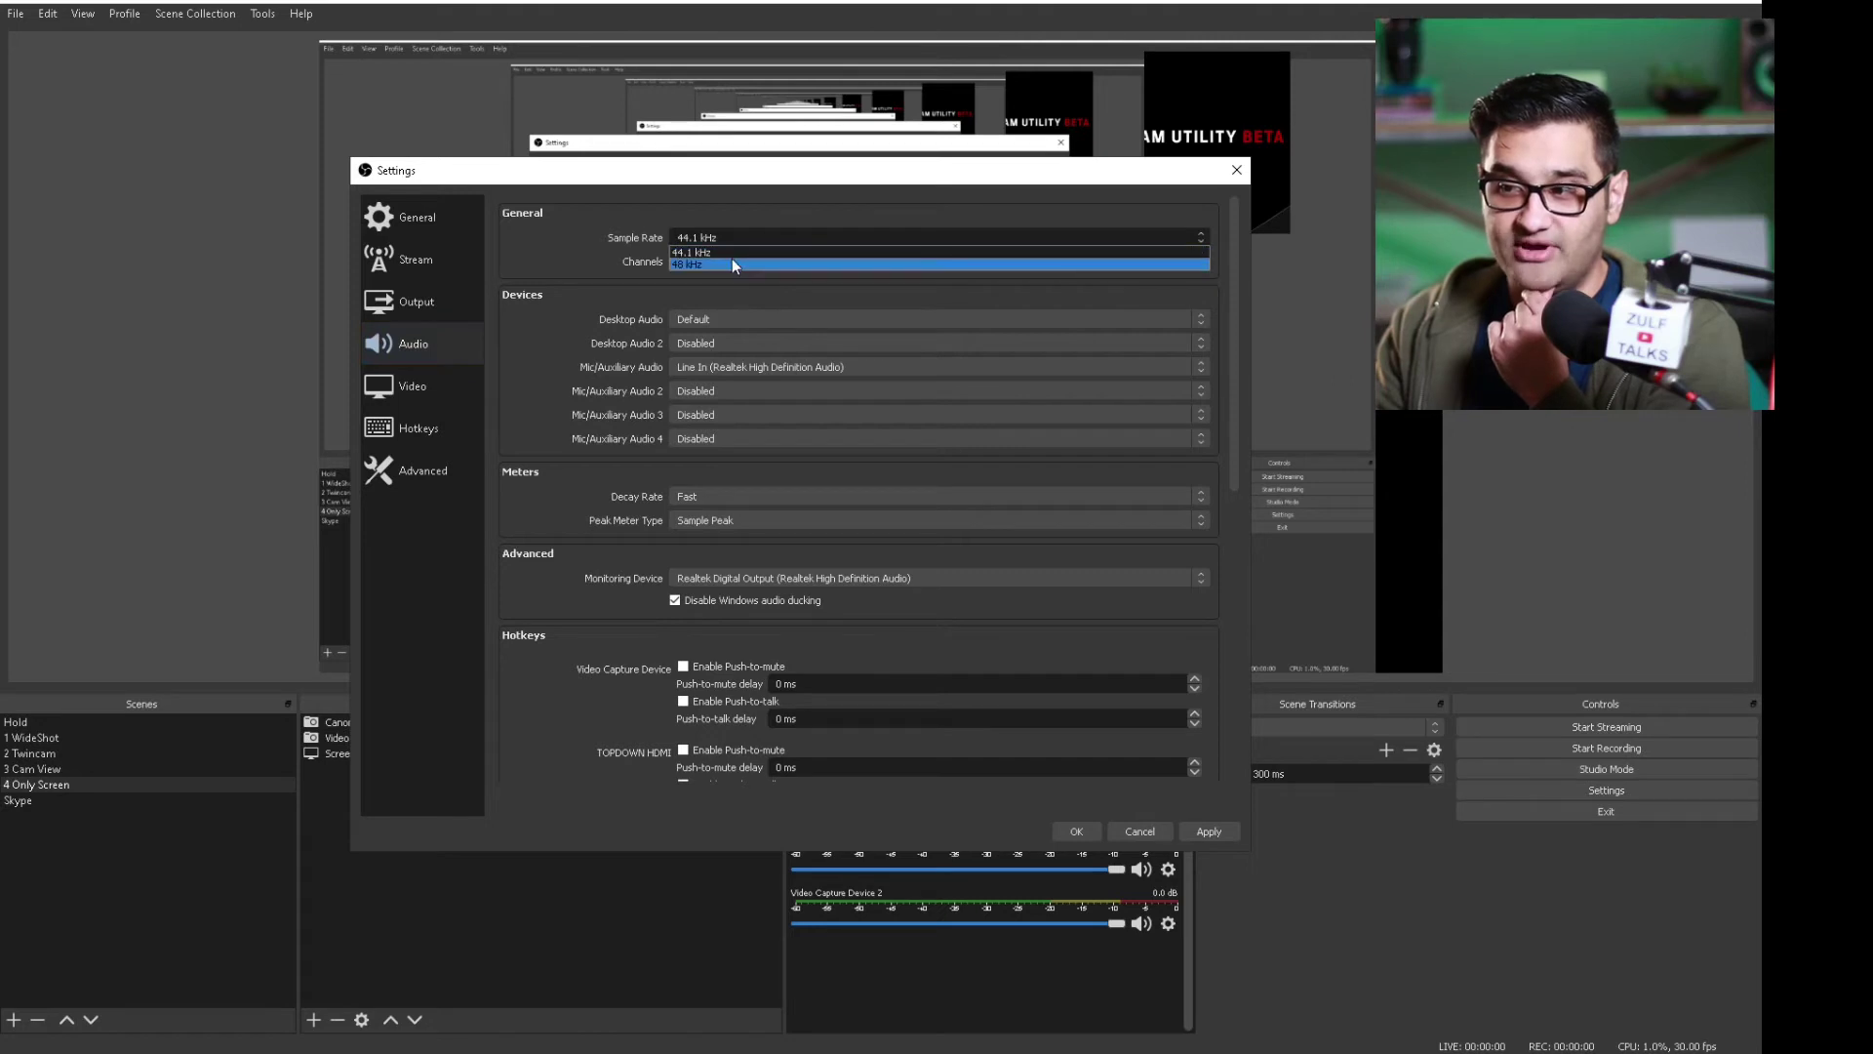
pyautogui.click(730, 254)
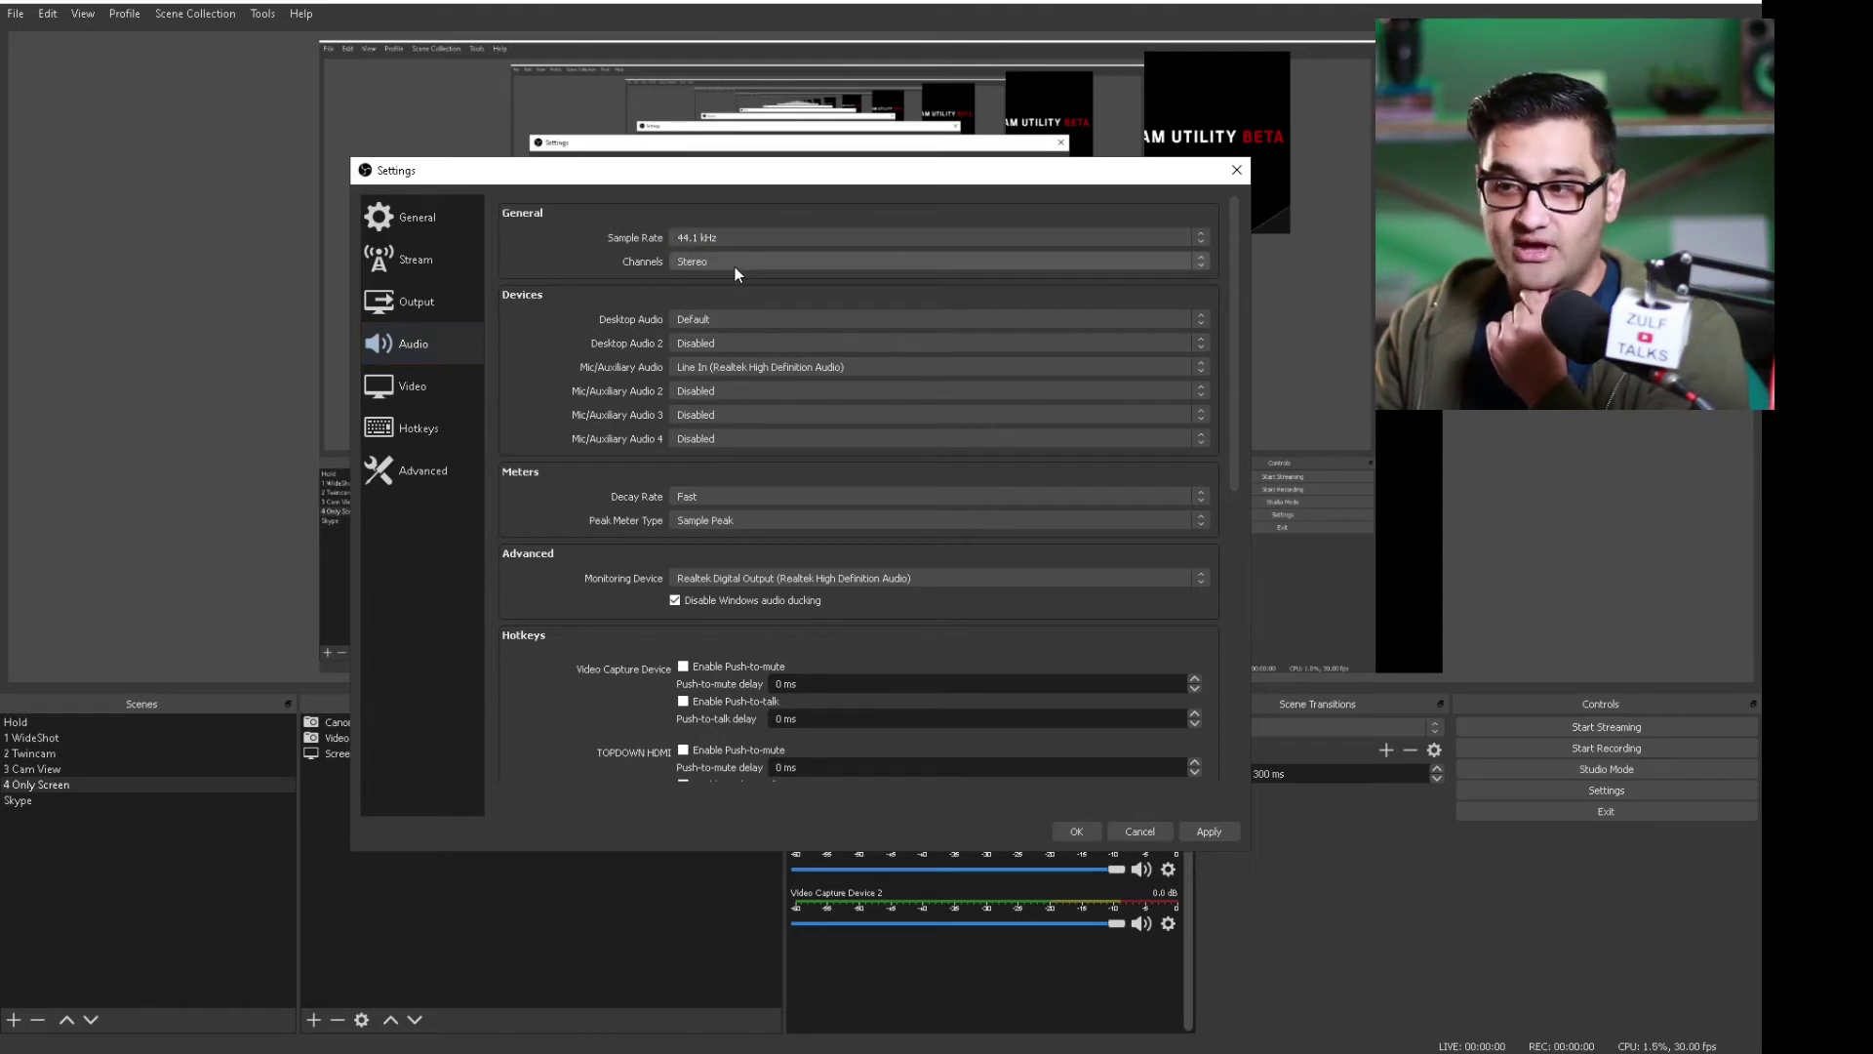
pyautogui.scroll(-1, 794, 505)
pyautogui.scroll(-2, 794, 506)
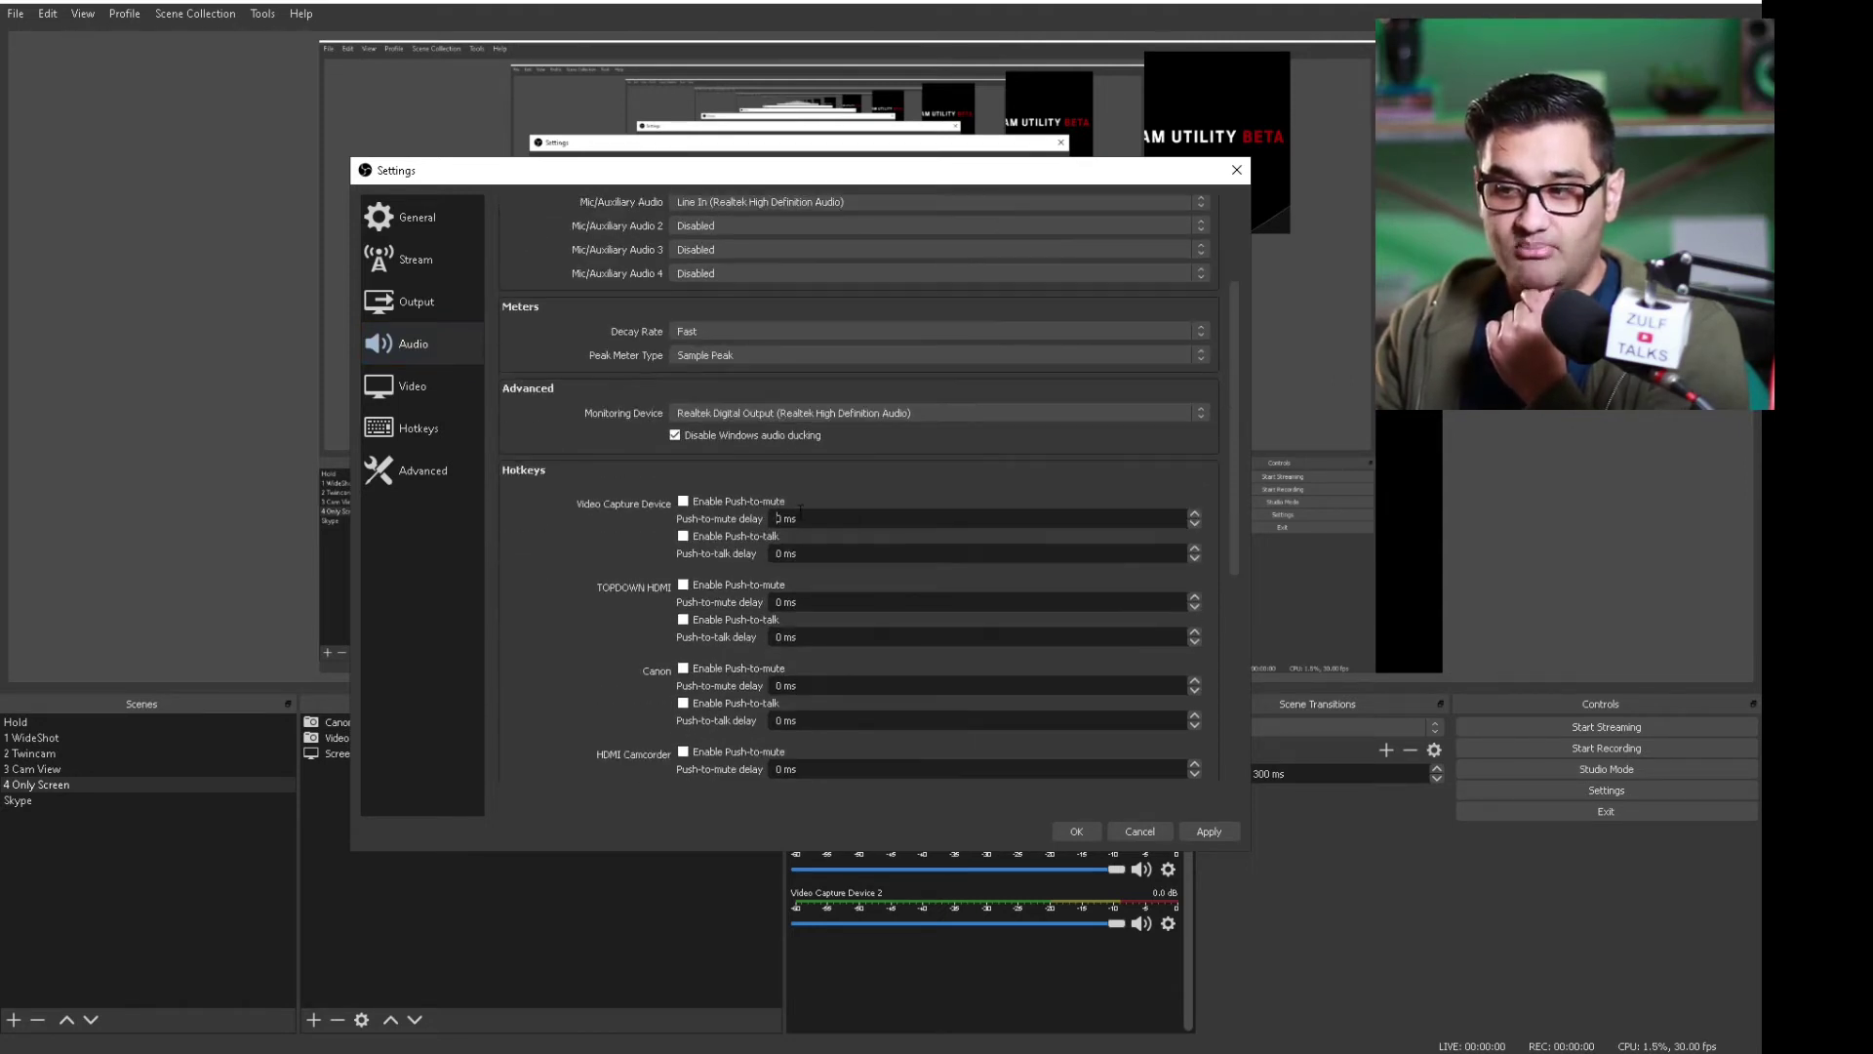
# - Examine the base canvas resolution choices and the common FPS value in the video settings
pyautogui.click(415, 279)
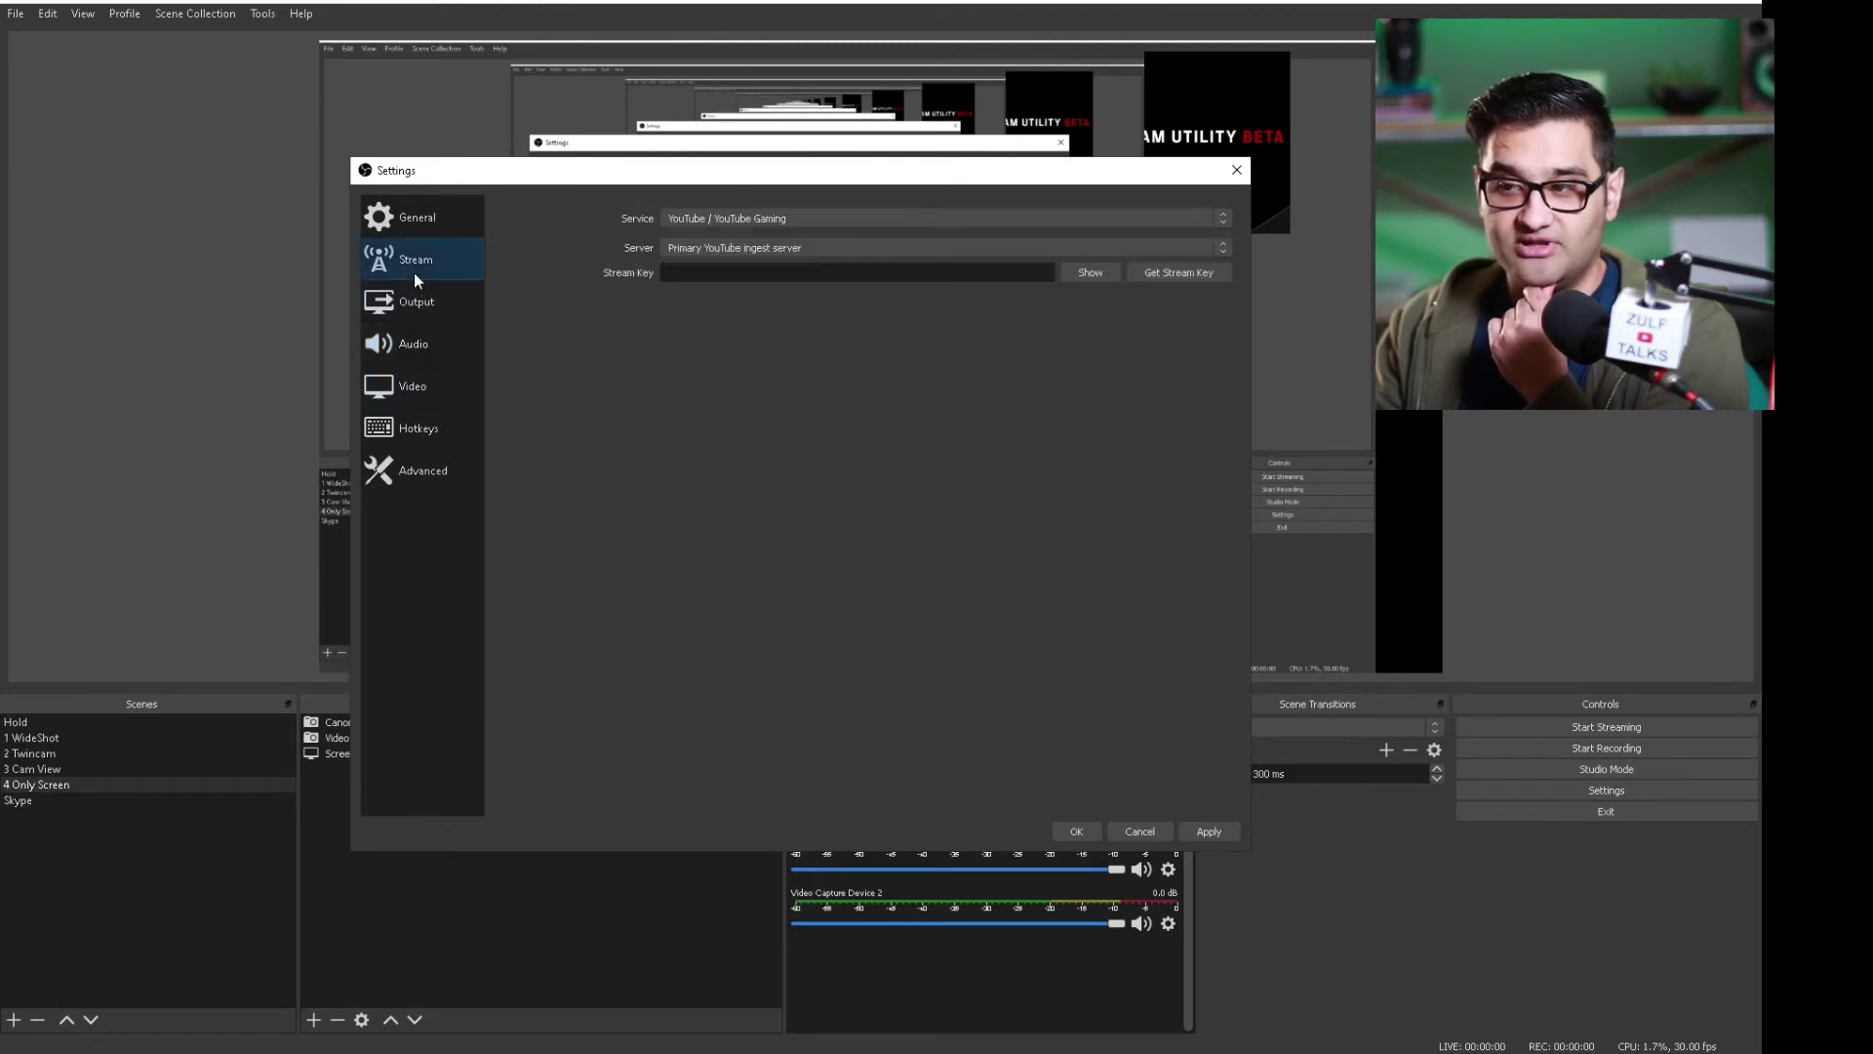
pyautogui.click(418, 380)
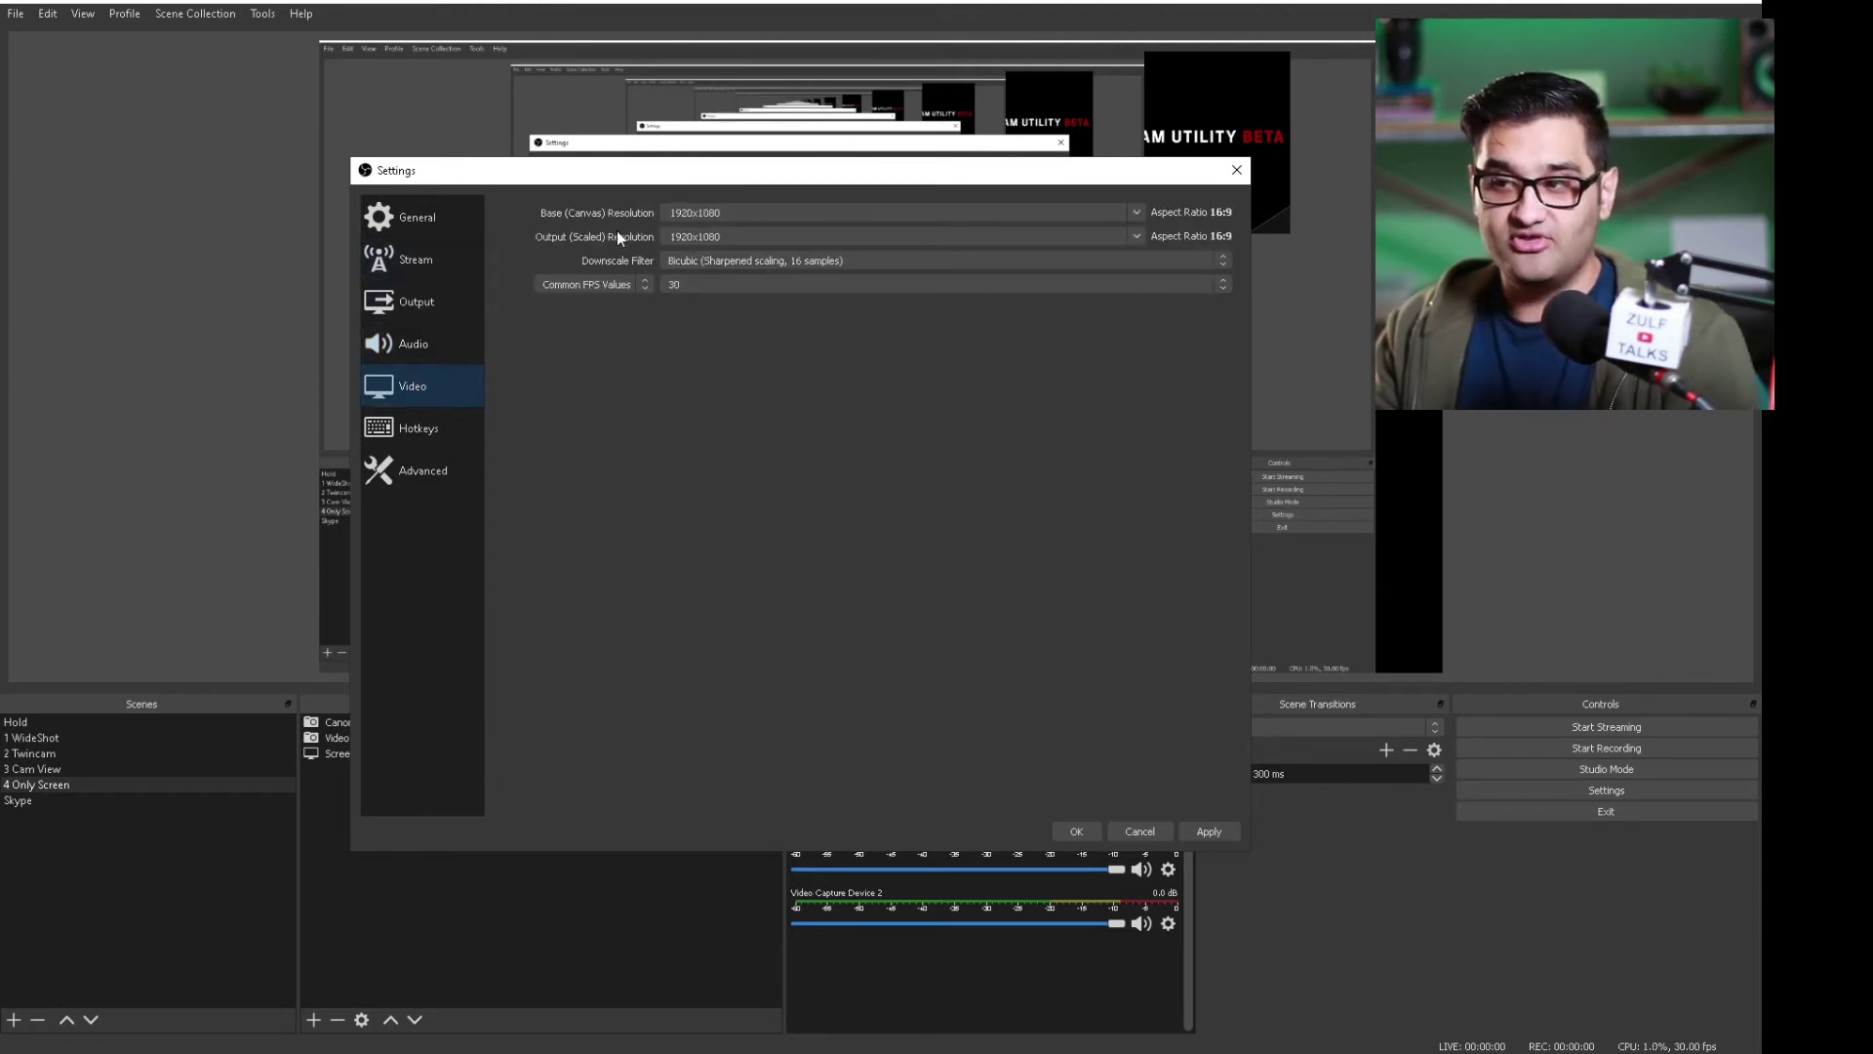
pyautogui.click(1134, 214)
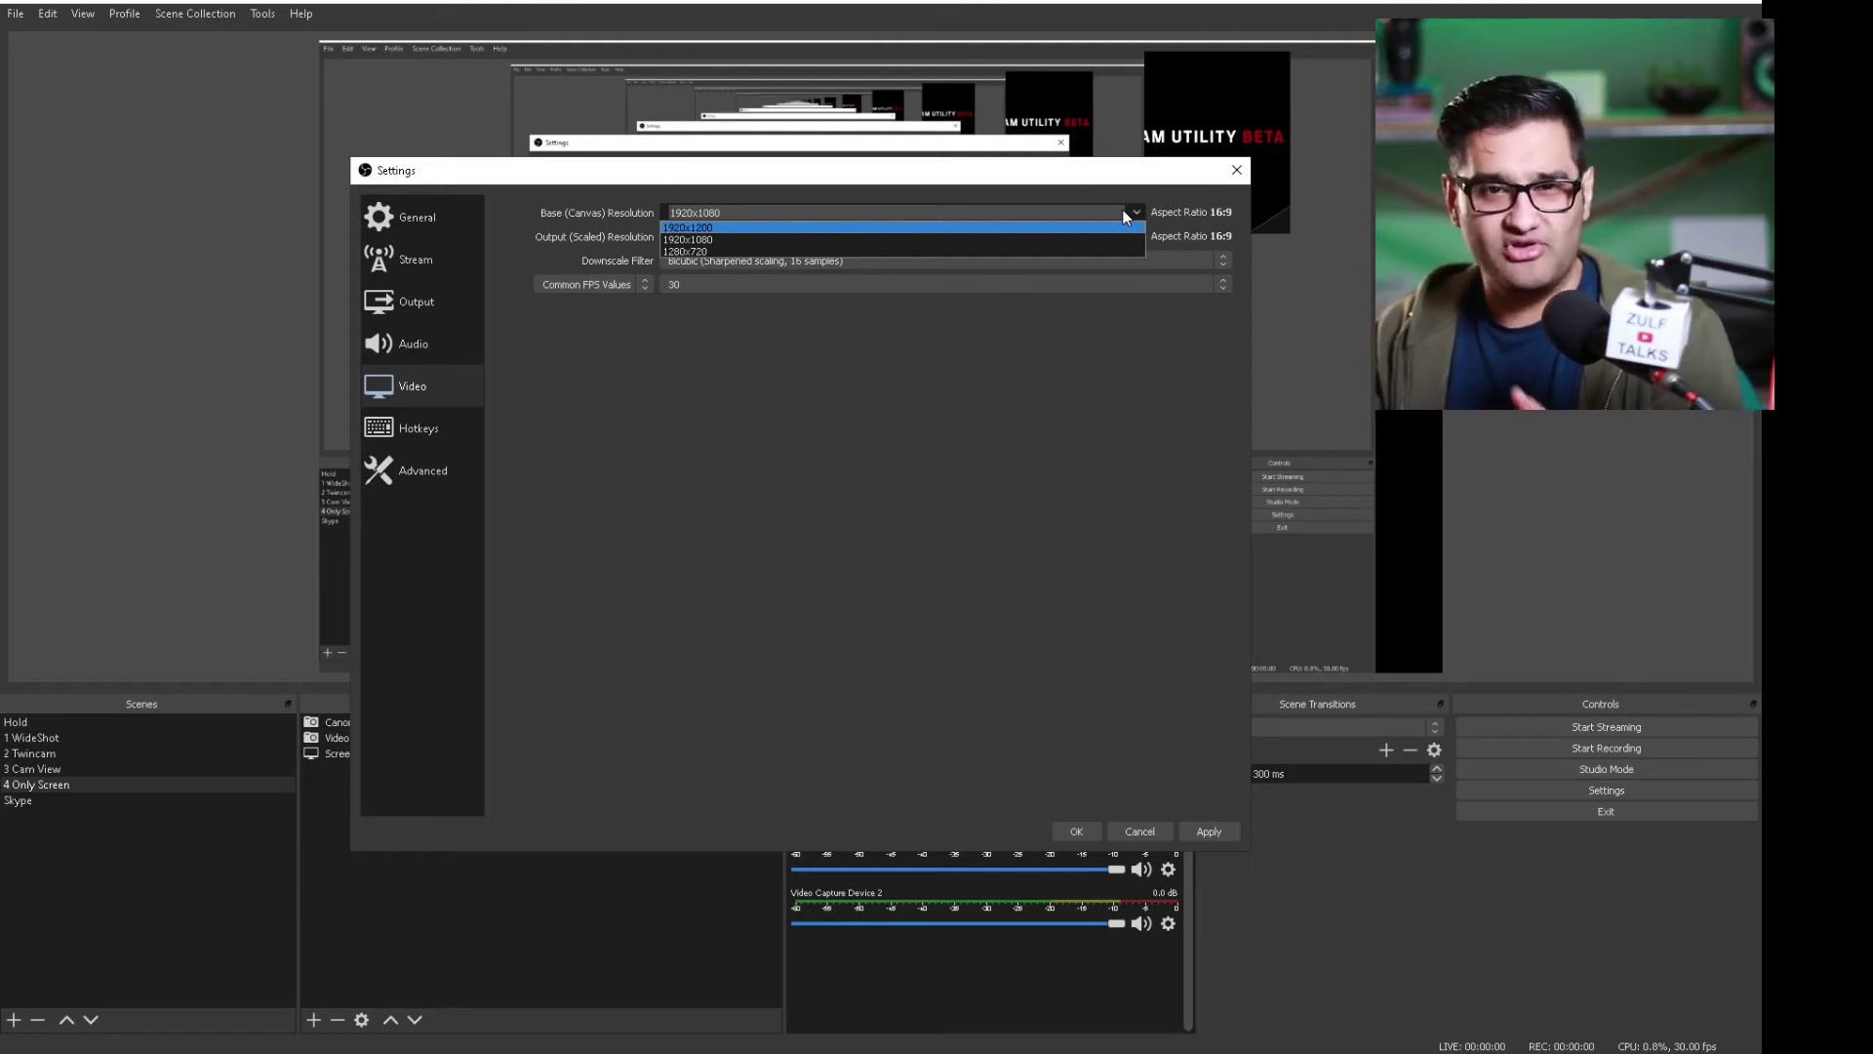
pyautogui.click(1136, 208)
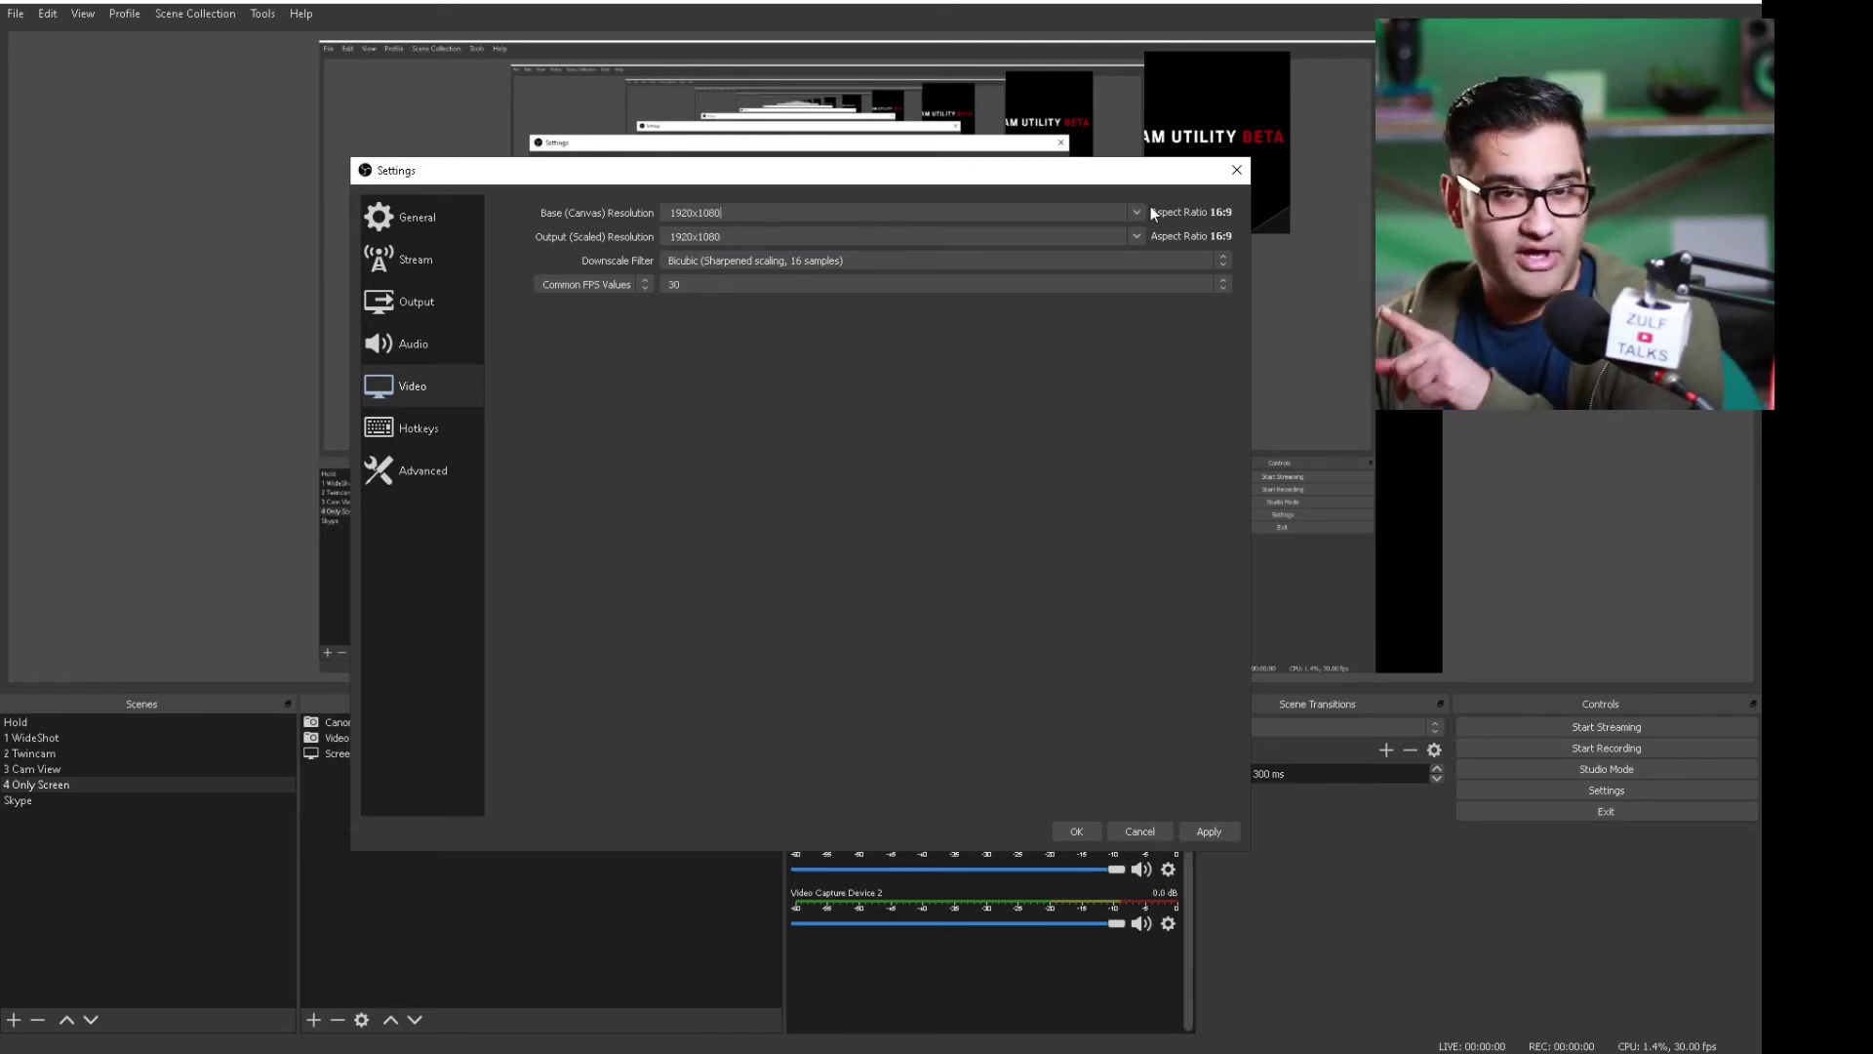
pyautogui.click(710, 287)
pyautogui.click(711, 285)
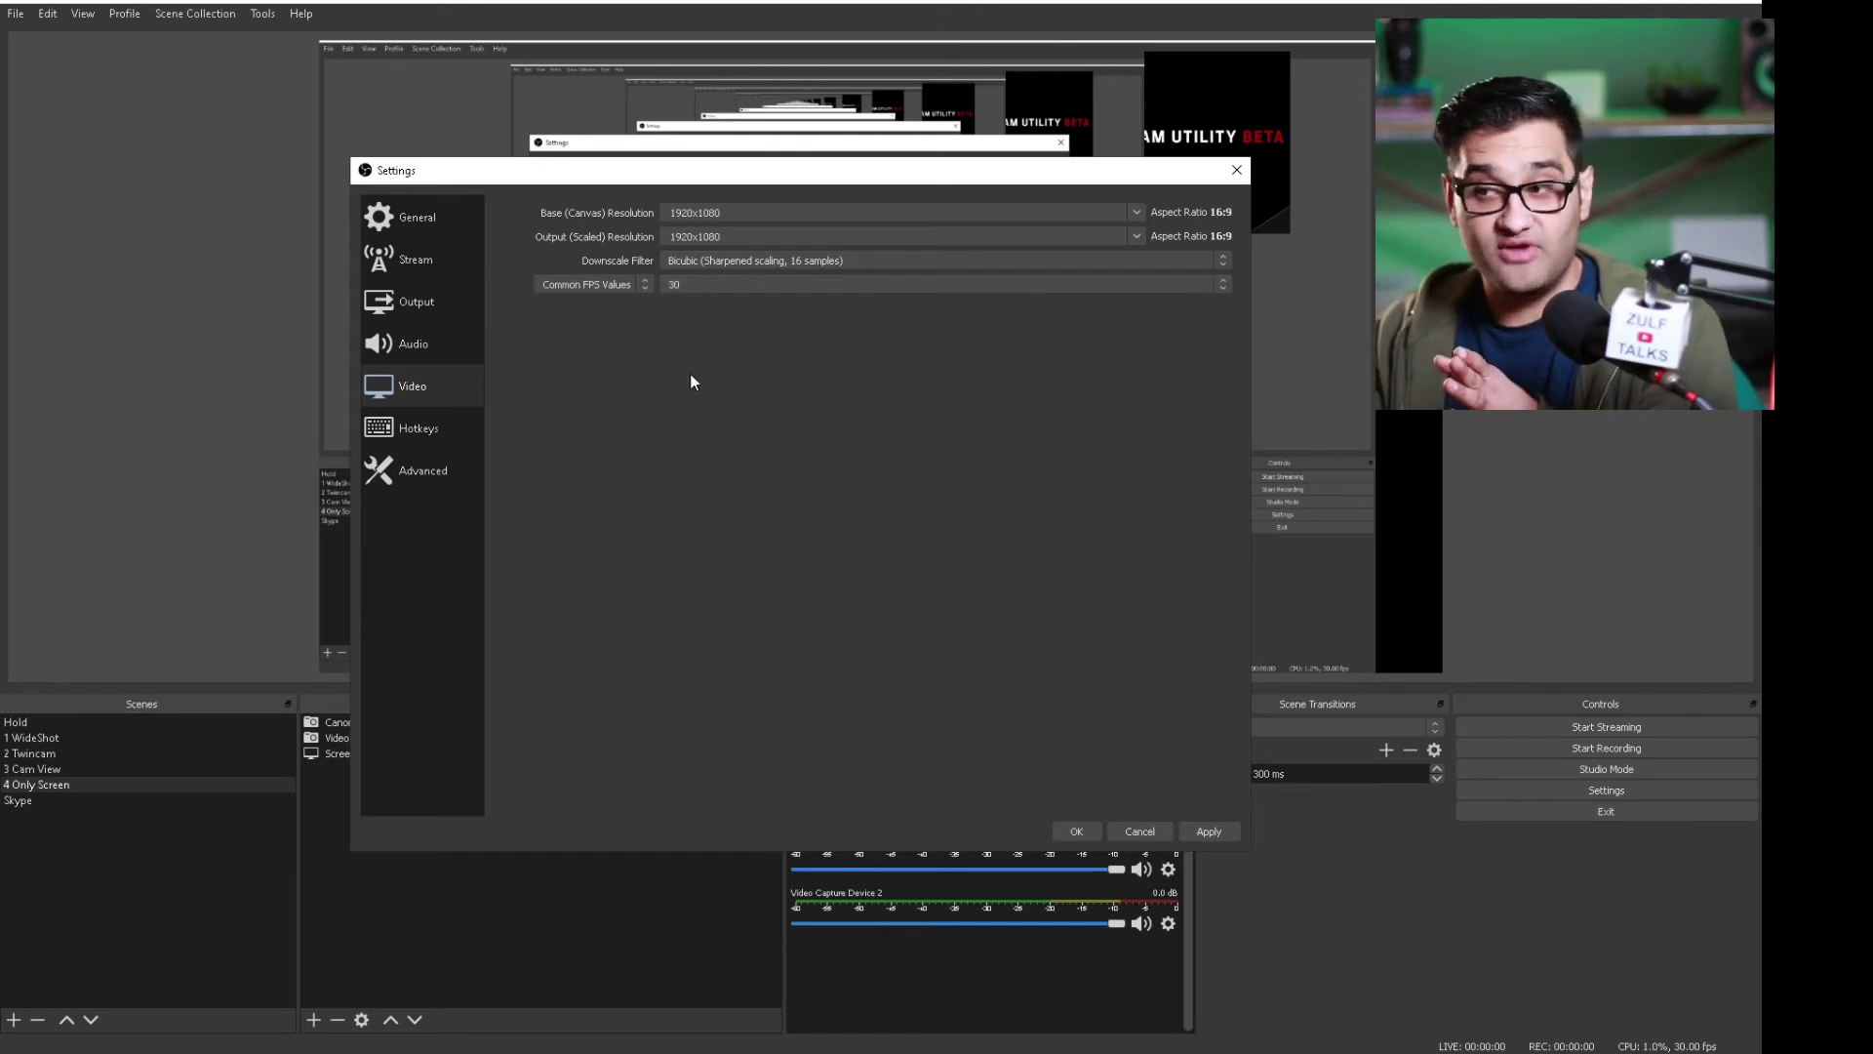
# - Choose Bicubic (Sharpened scaling, 16 samples) as the downscale filter and look over the hotkey settings down to the 1 WideShot scene
pyautogui.click(876, 260)
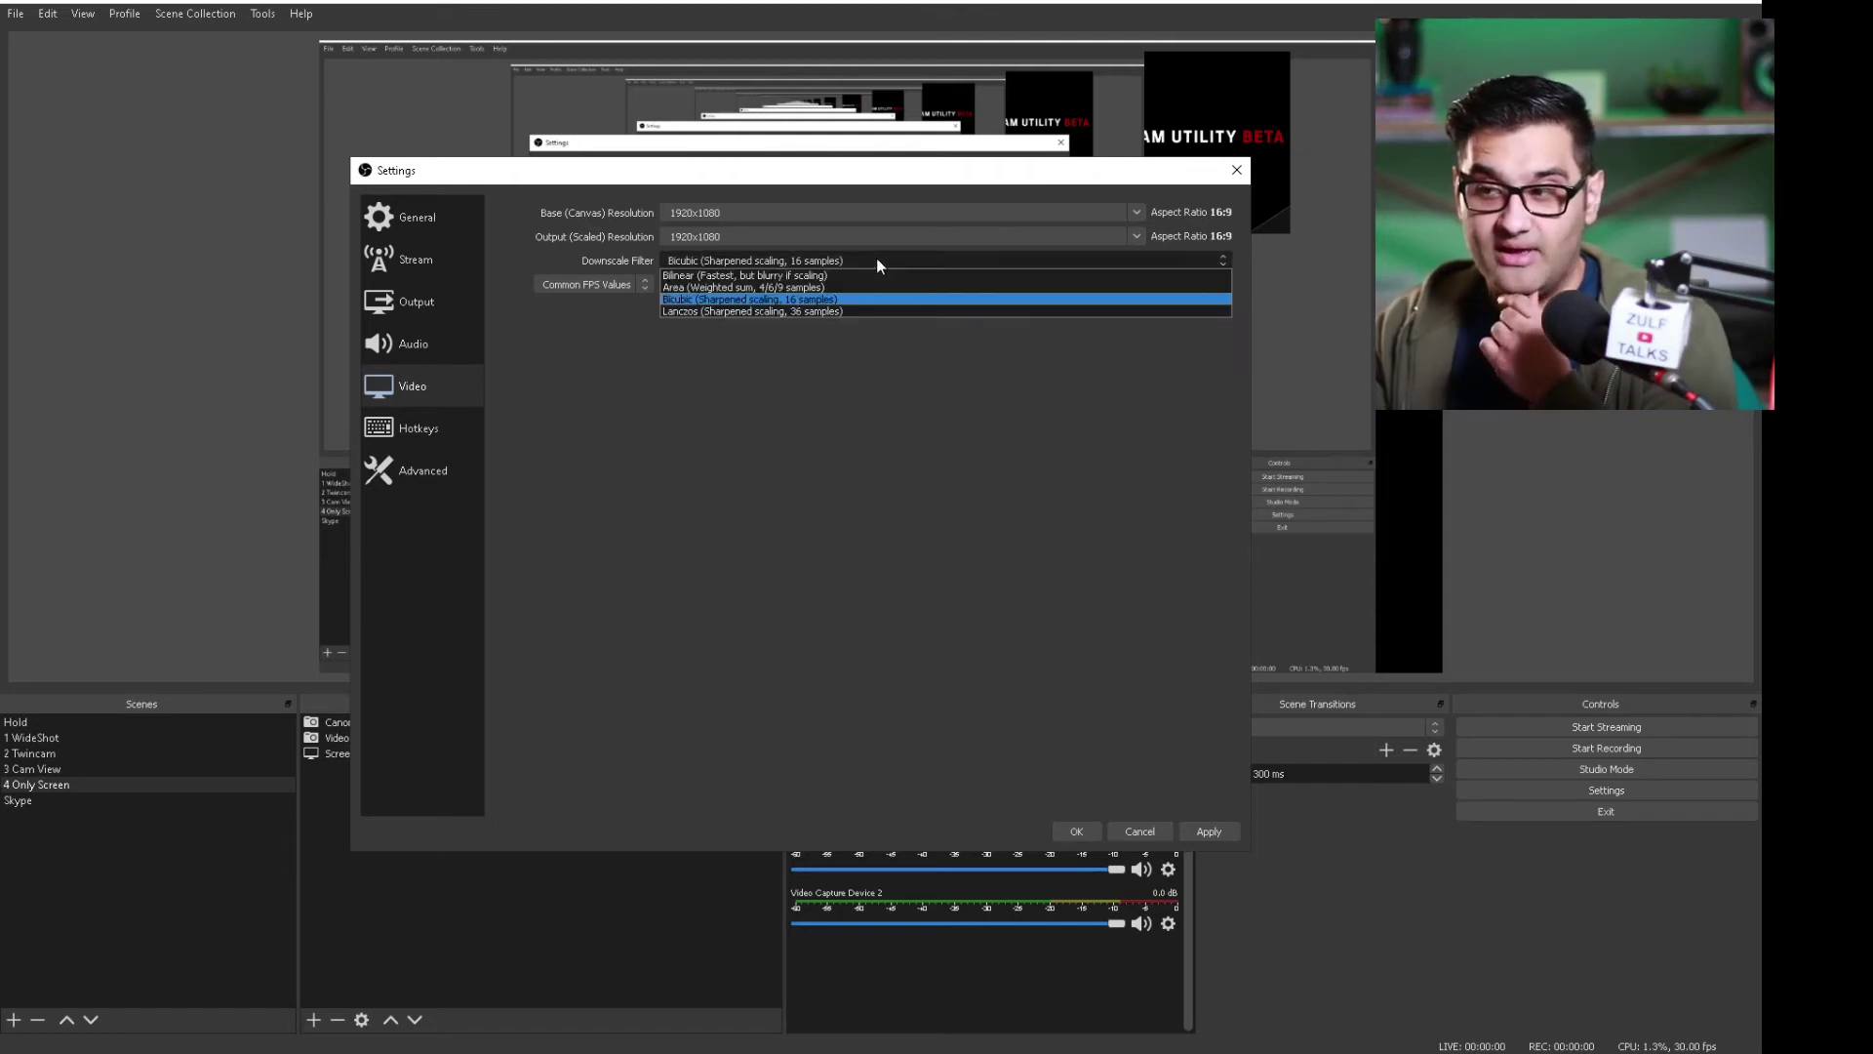
pyautogui.click(791, 301)
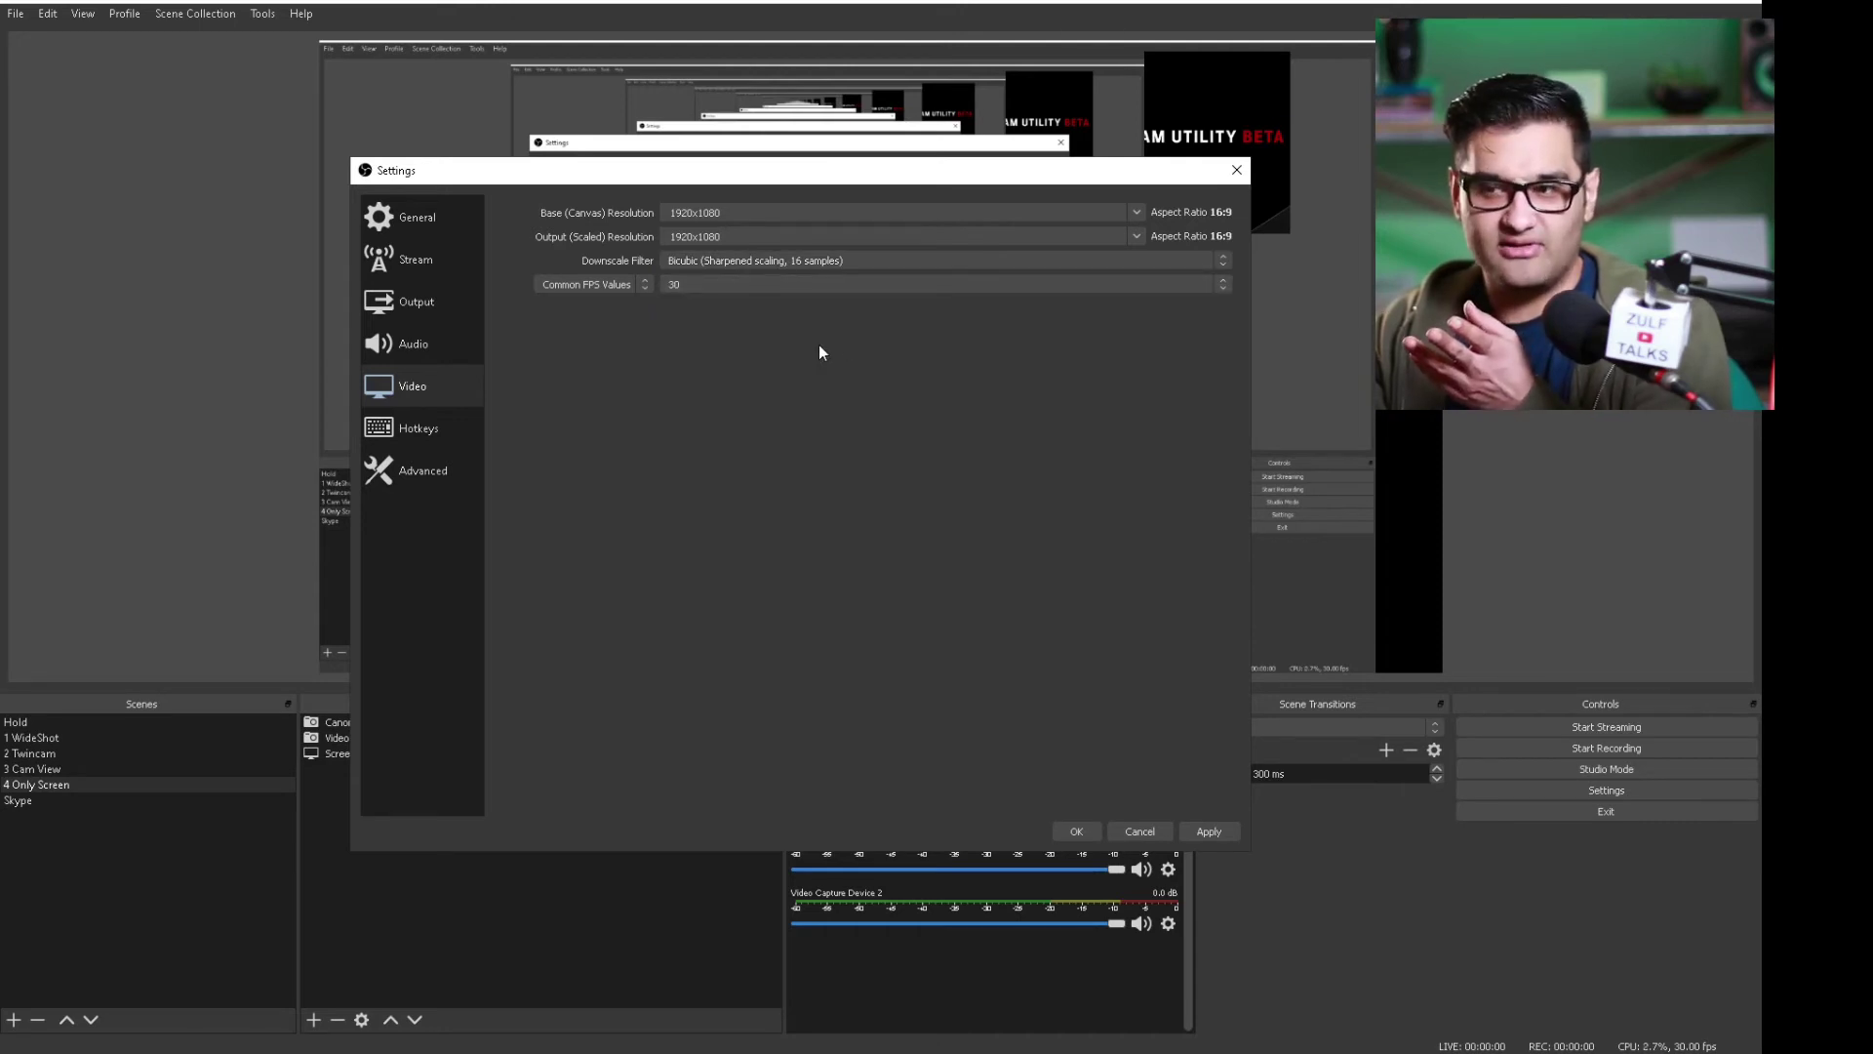
pyautogui.click(436, 433)
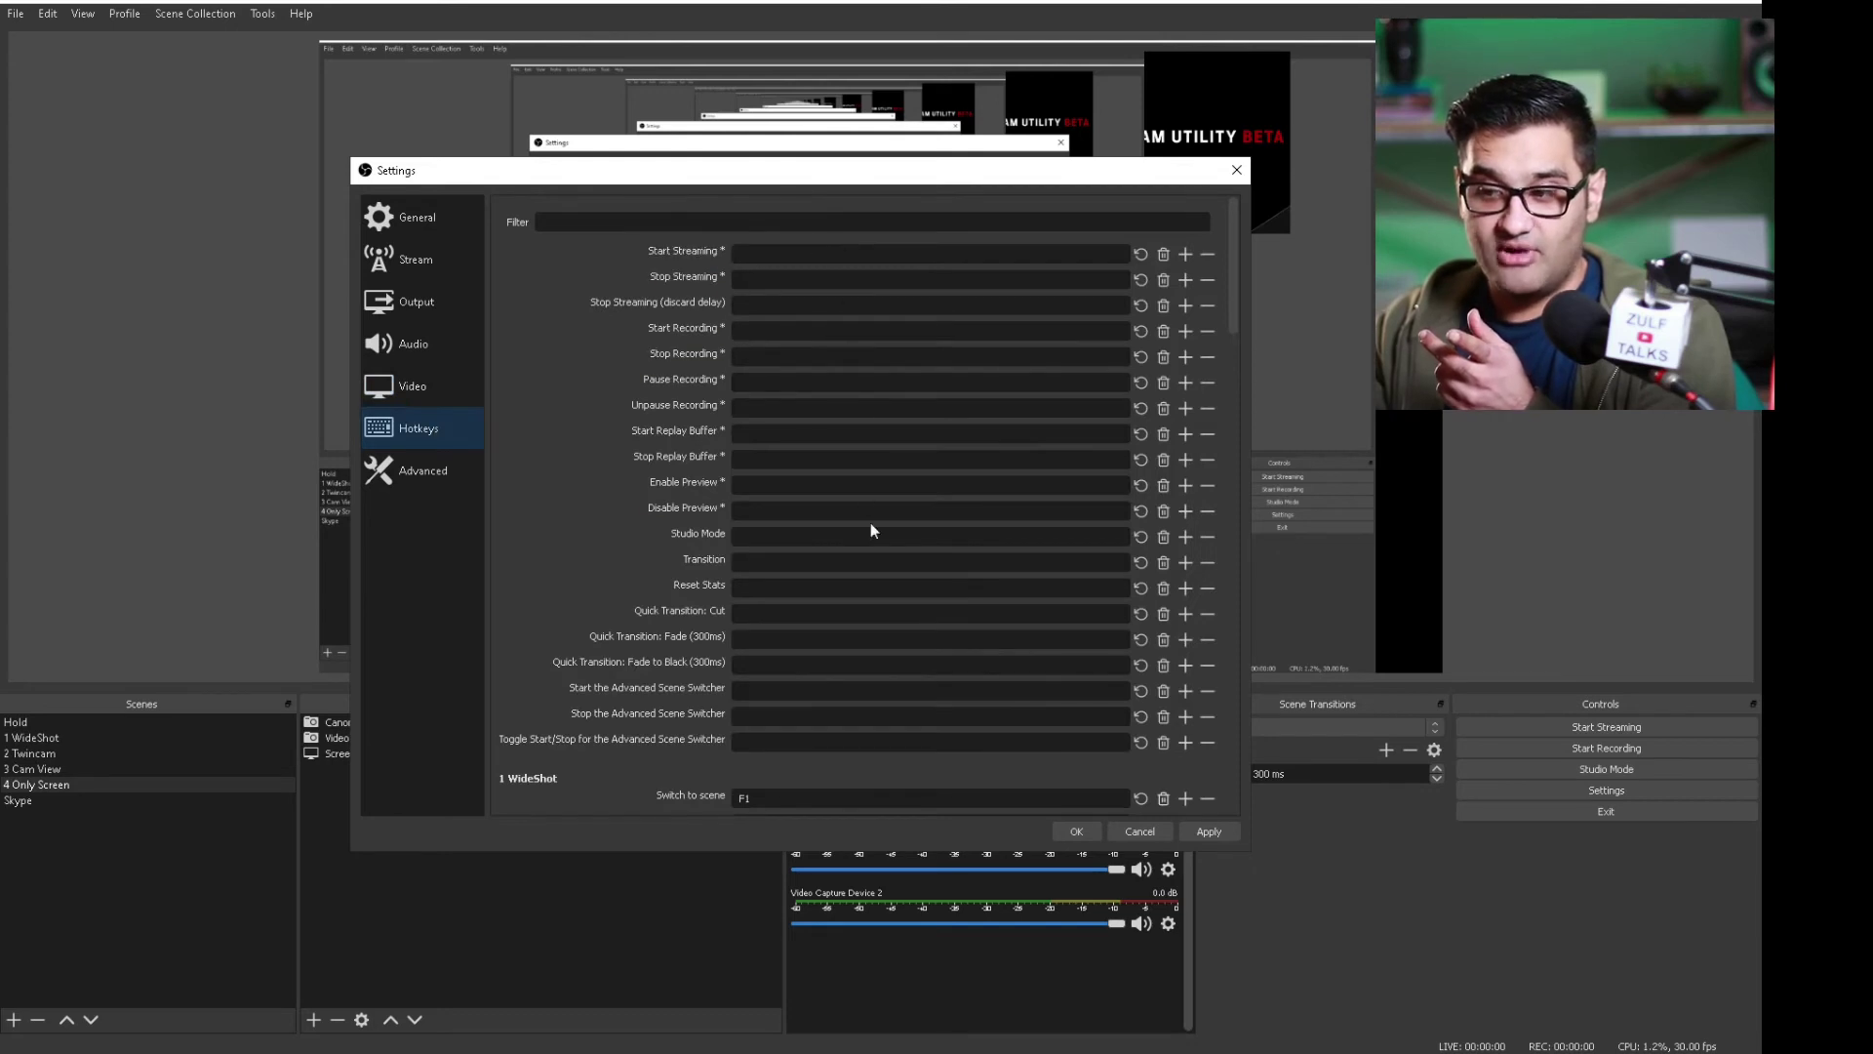
pyautogui.scroll(-1, 870, 523)
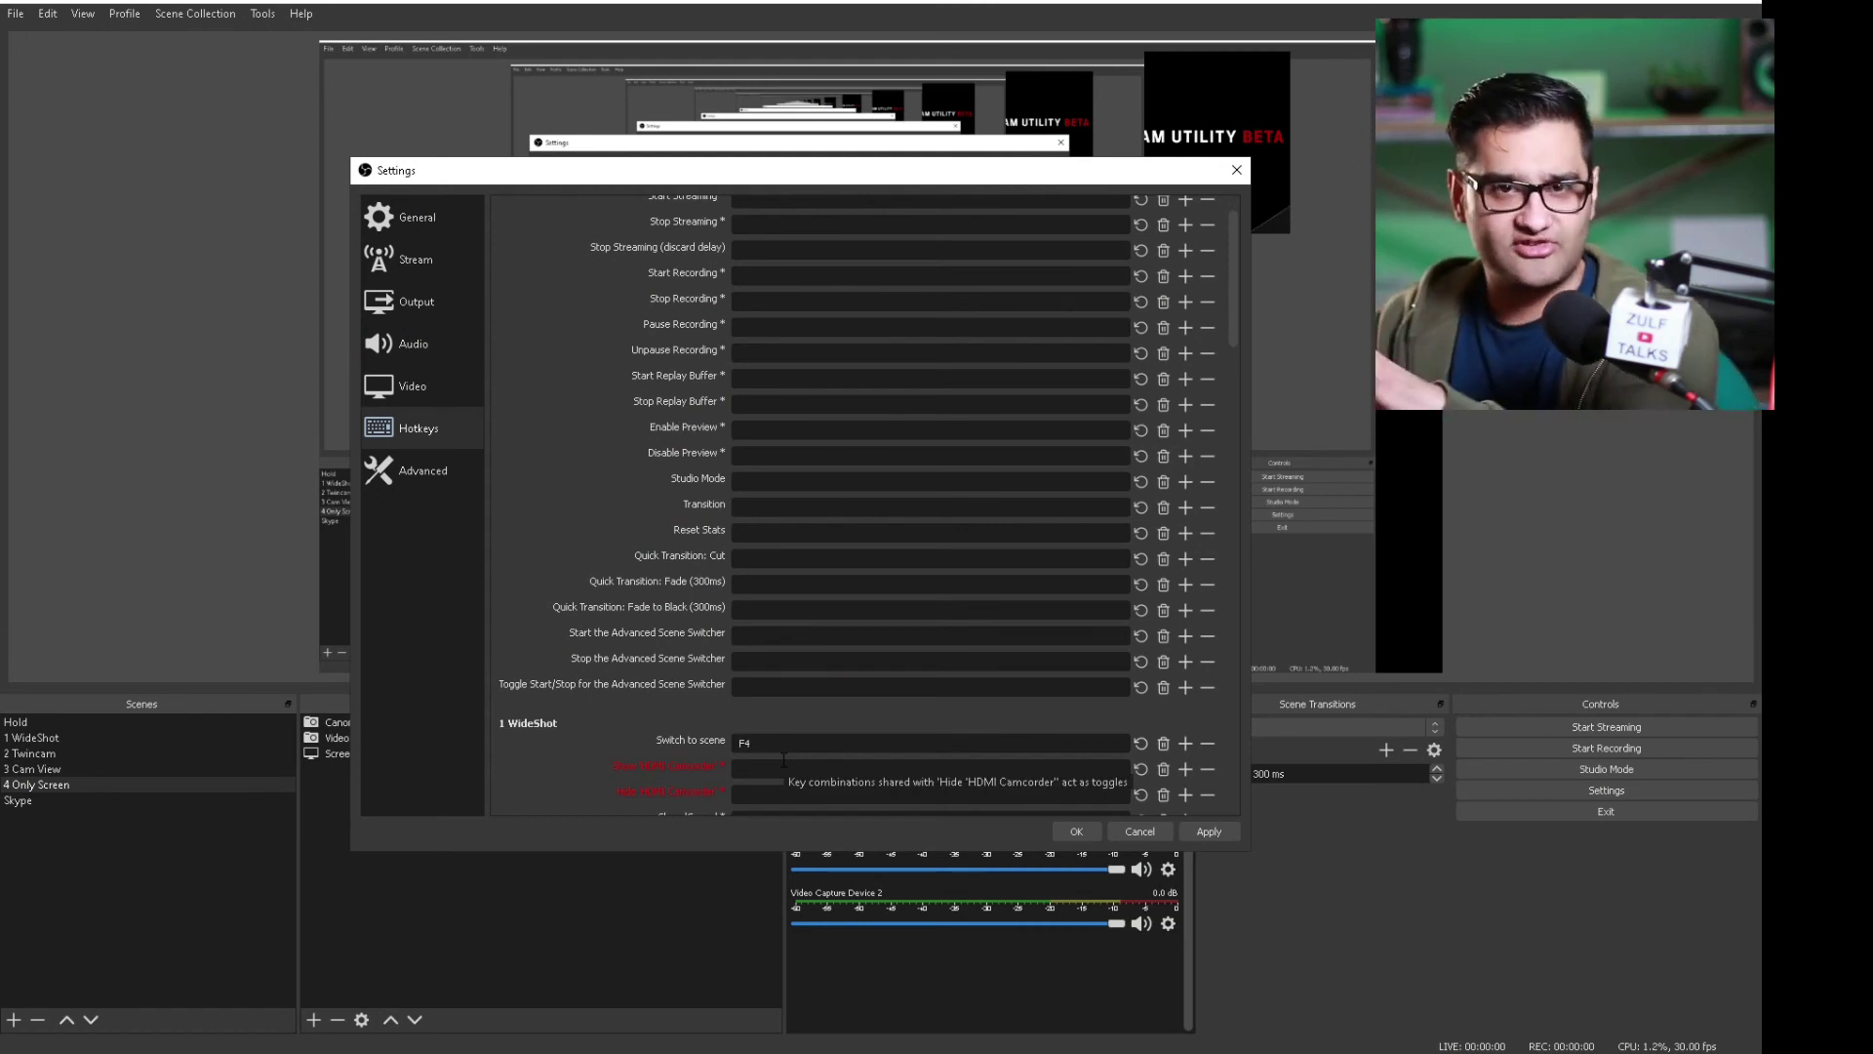
# - Review the advanced settings from process priority to network and sources, and accept the settings to return to the main window
pyautogui.click(405, 459)
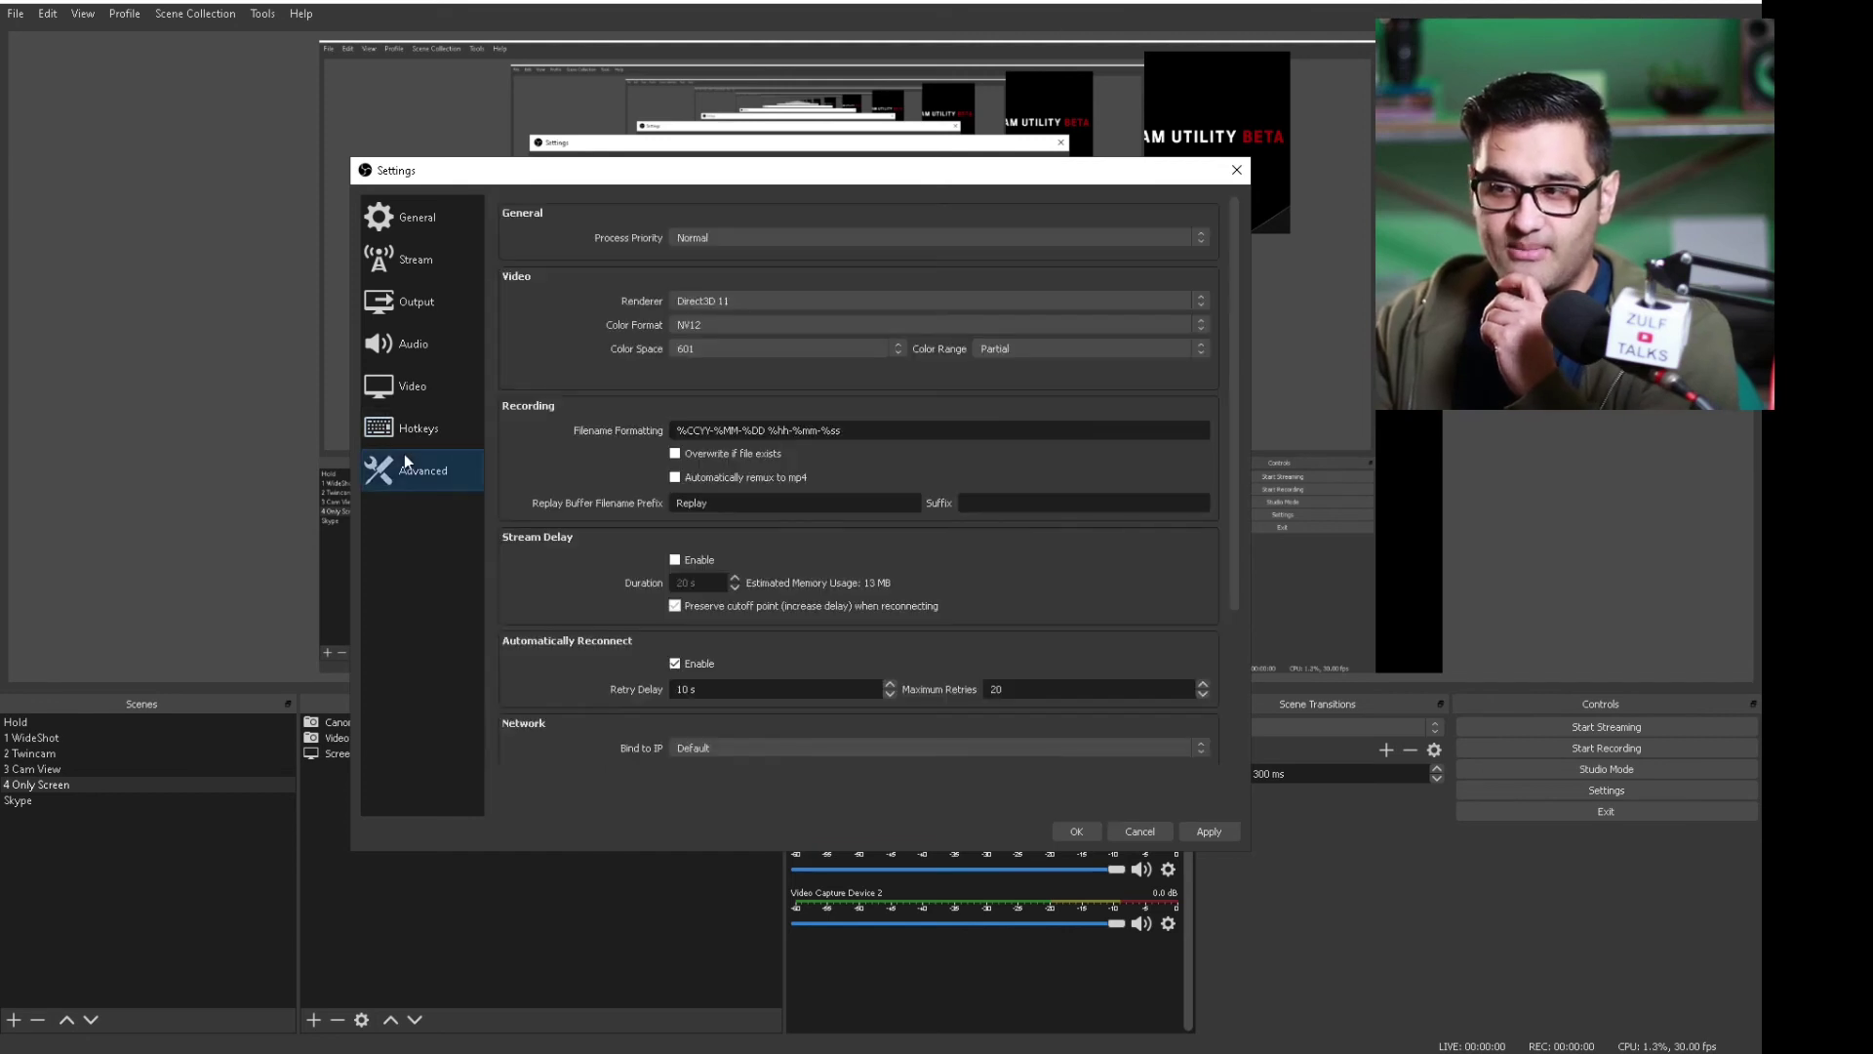
pyautogui.scroll(-5, 1163, 503)
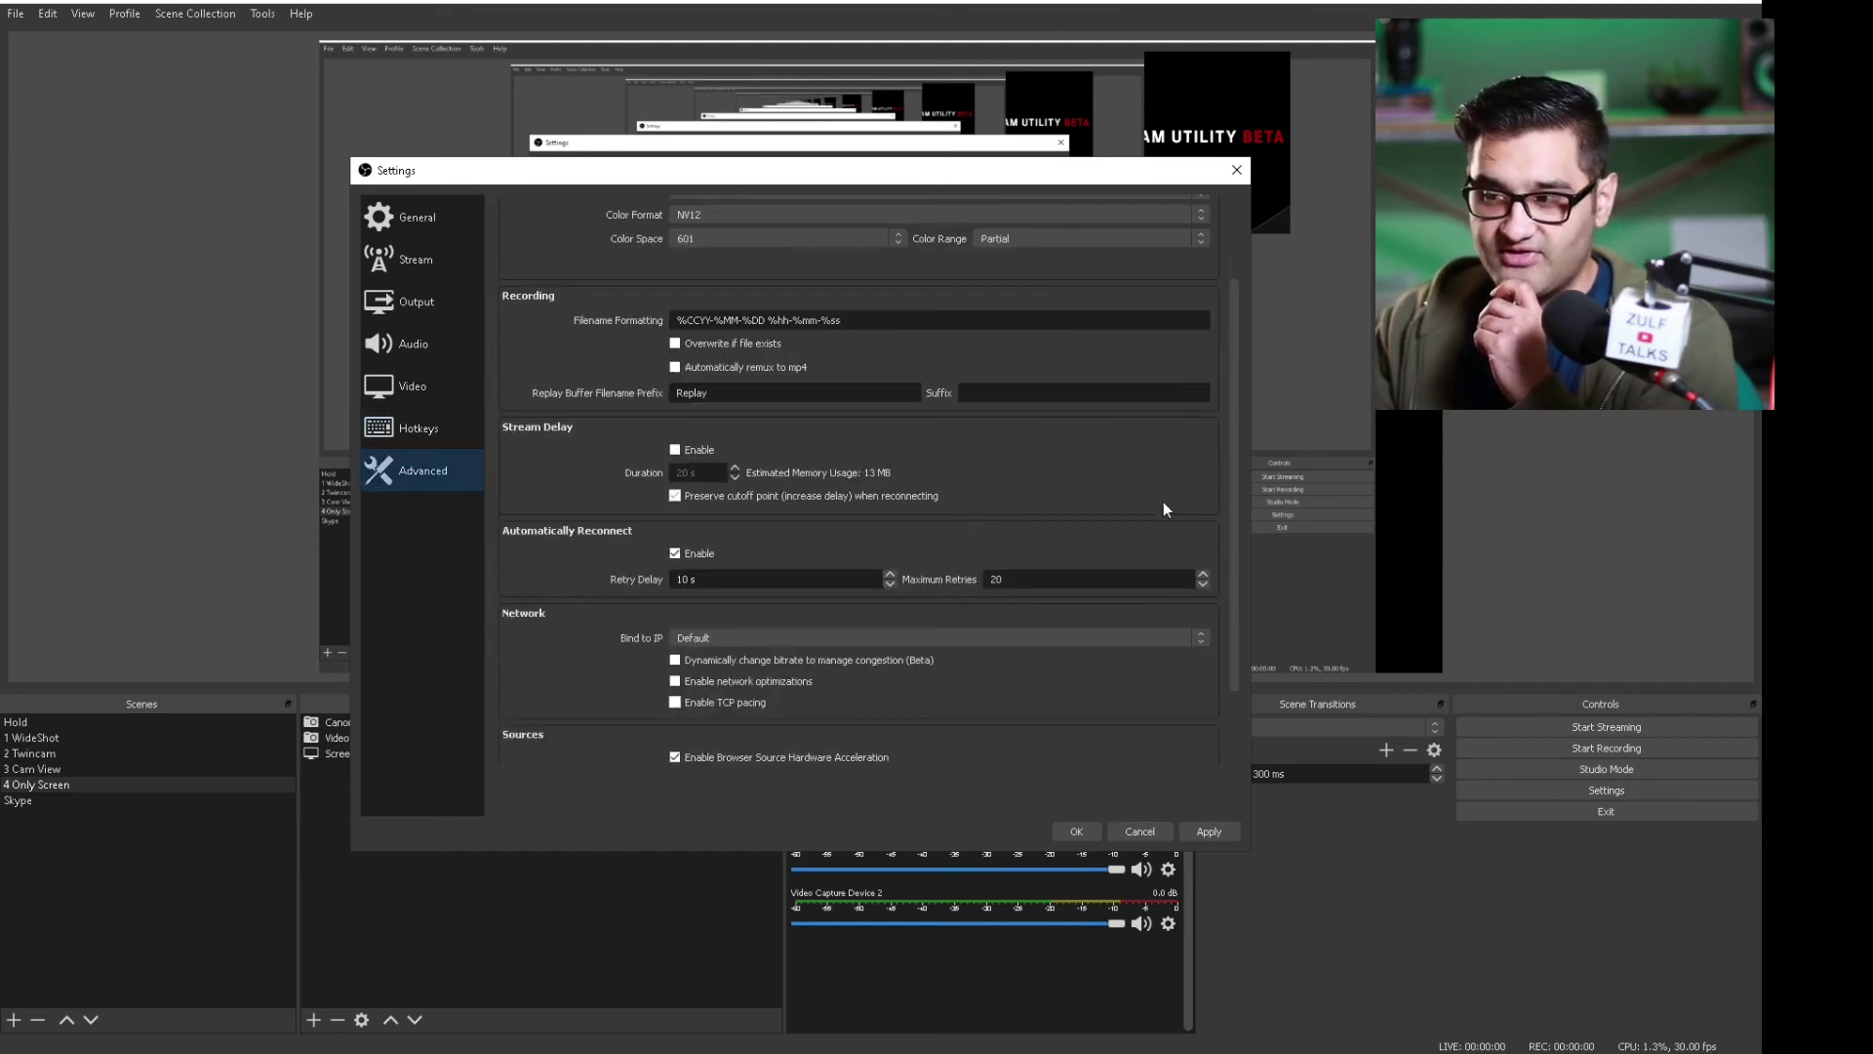
pyautogui.click(1099, 832)
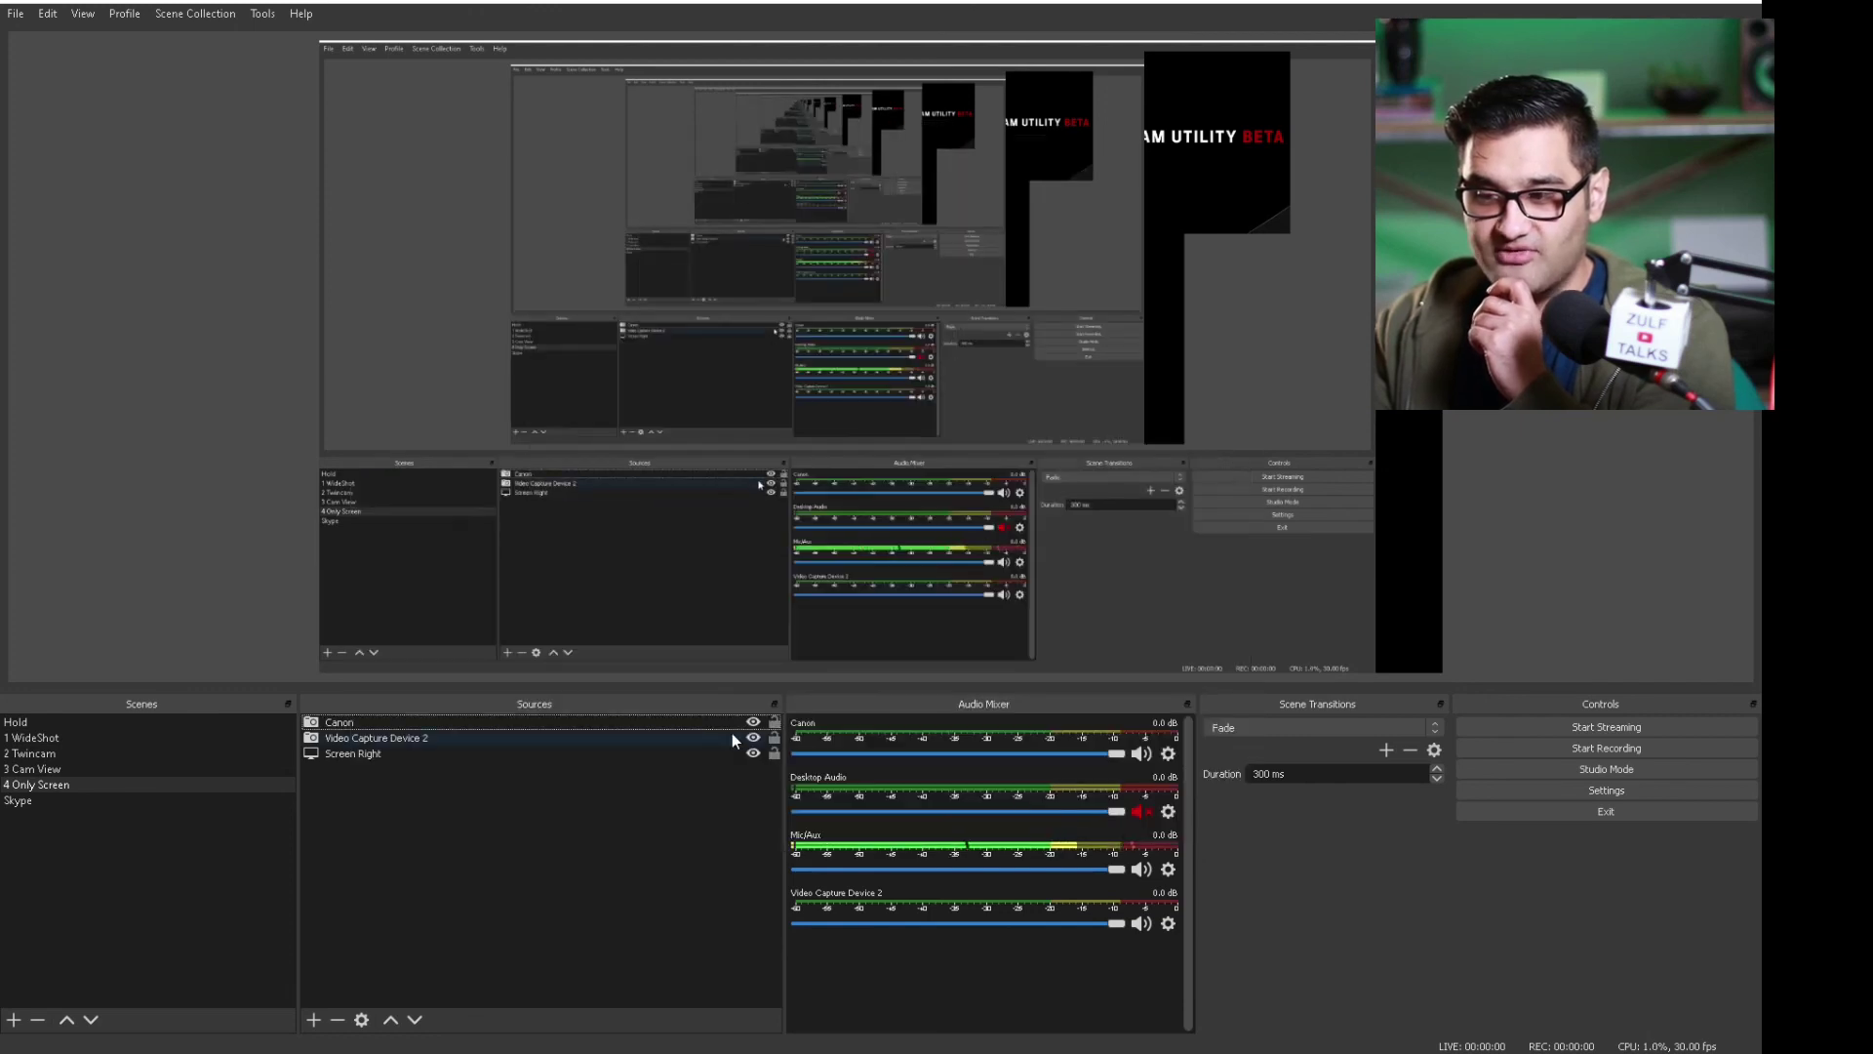